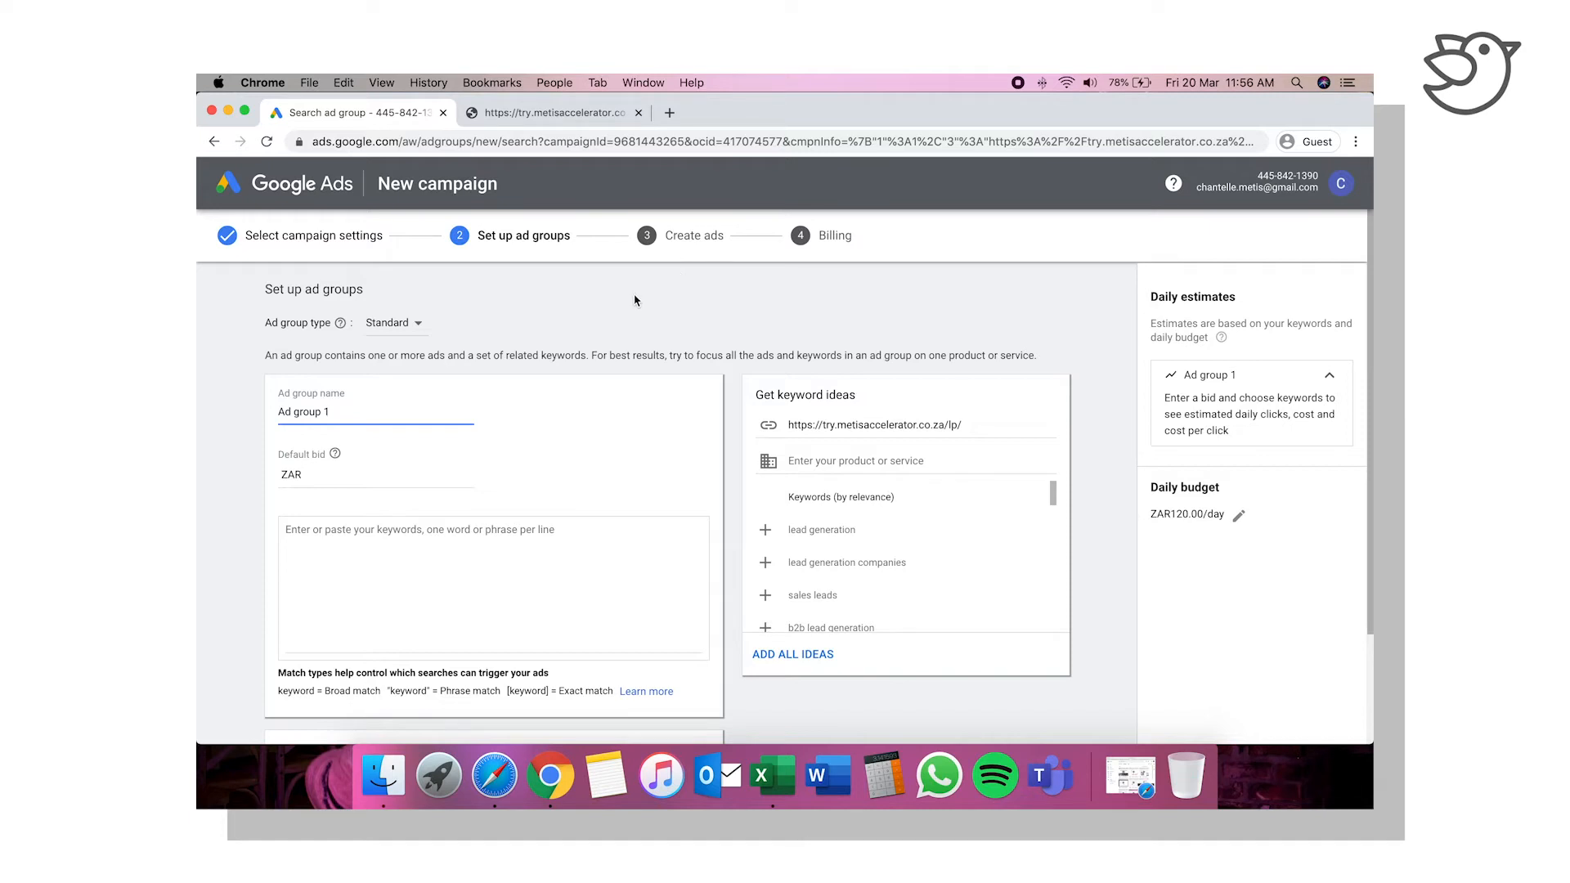
Step: Name the first ad group "Google Ads Agency" and set its default bid to ZAR 5
{"action": "left_click_drag", "start_coordinate": [347, 412], "coordinate": [264, 407]}
{"action": "type", "text": "Google Ads Agency"}
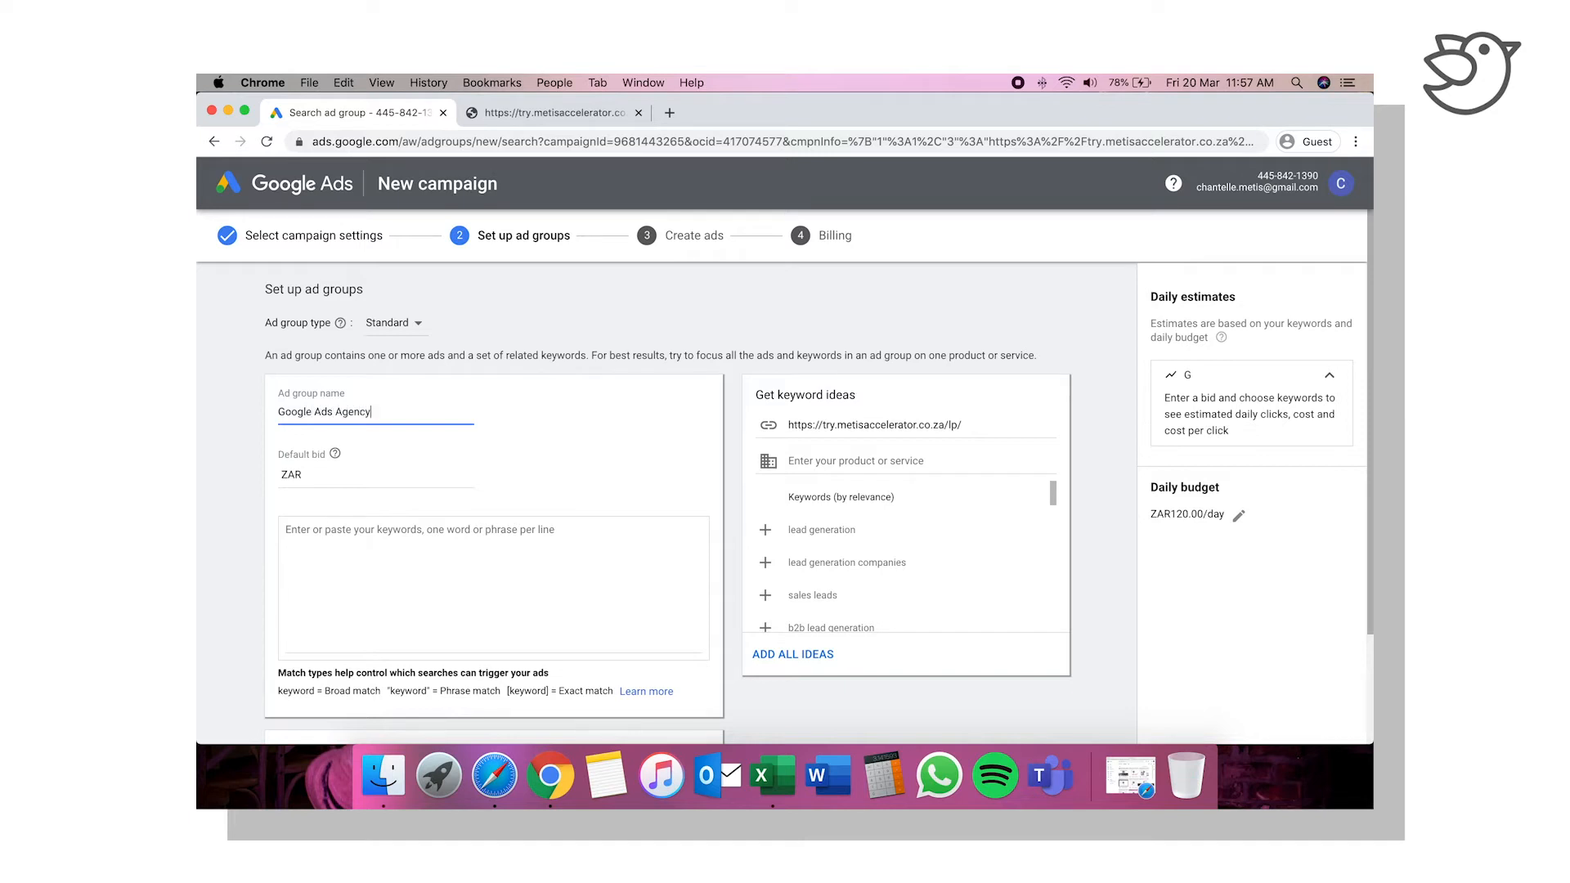
{"action": "left_click", "coordinate": [324, 472]}
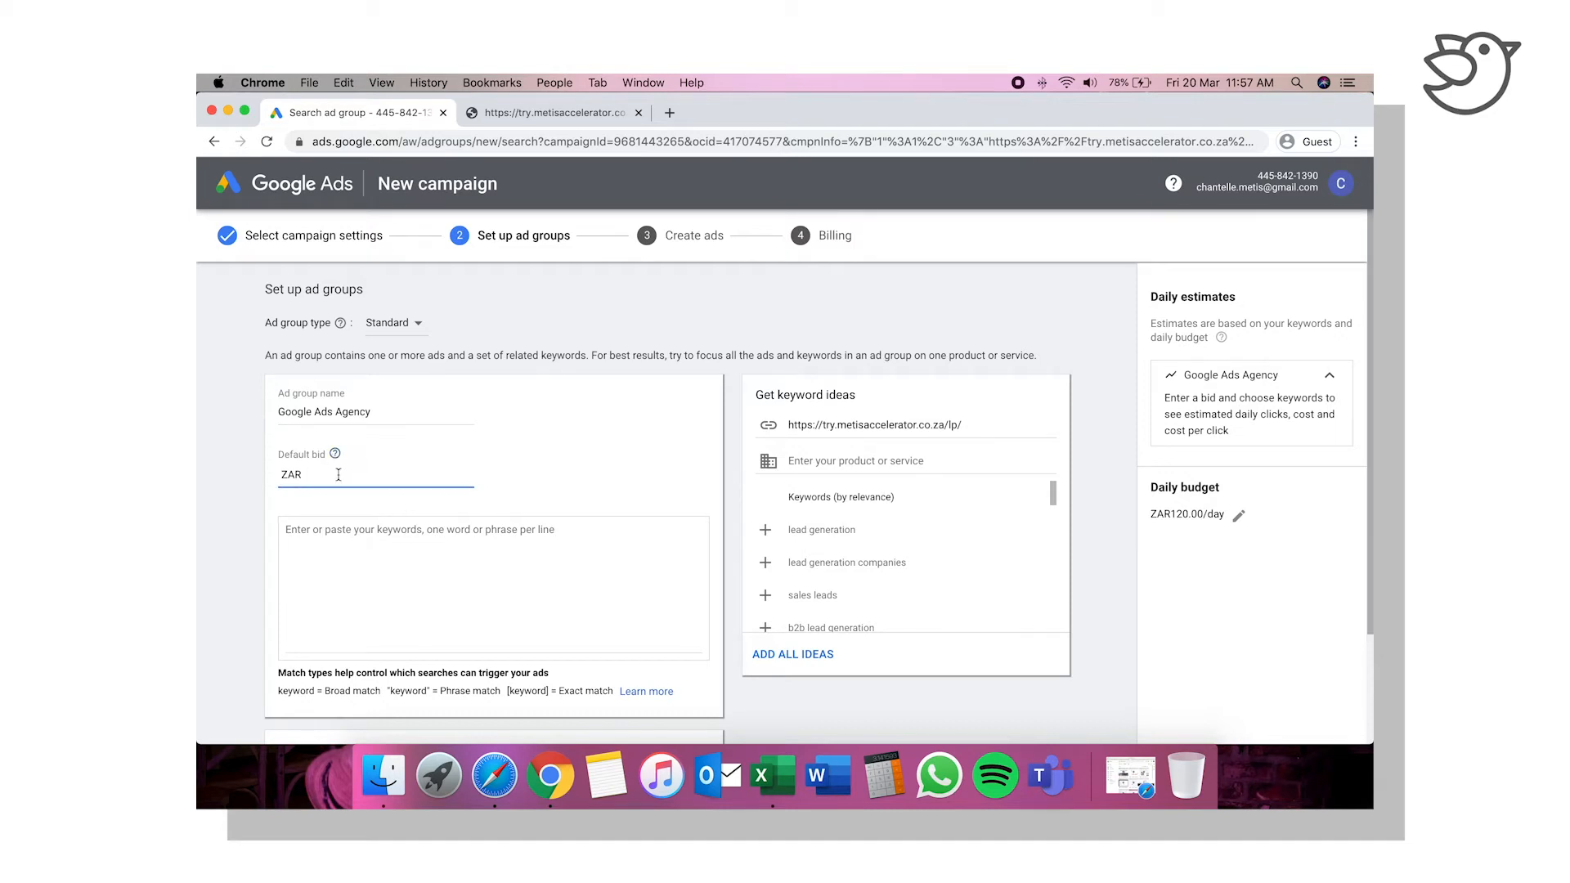
{"action": "type", "text": "55"}
Step: Enter "+google +ads +agency" as the first keyword of the Google Ads Agency ad group
{"action": "left_click", "coordinate": [382, 544]}
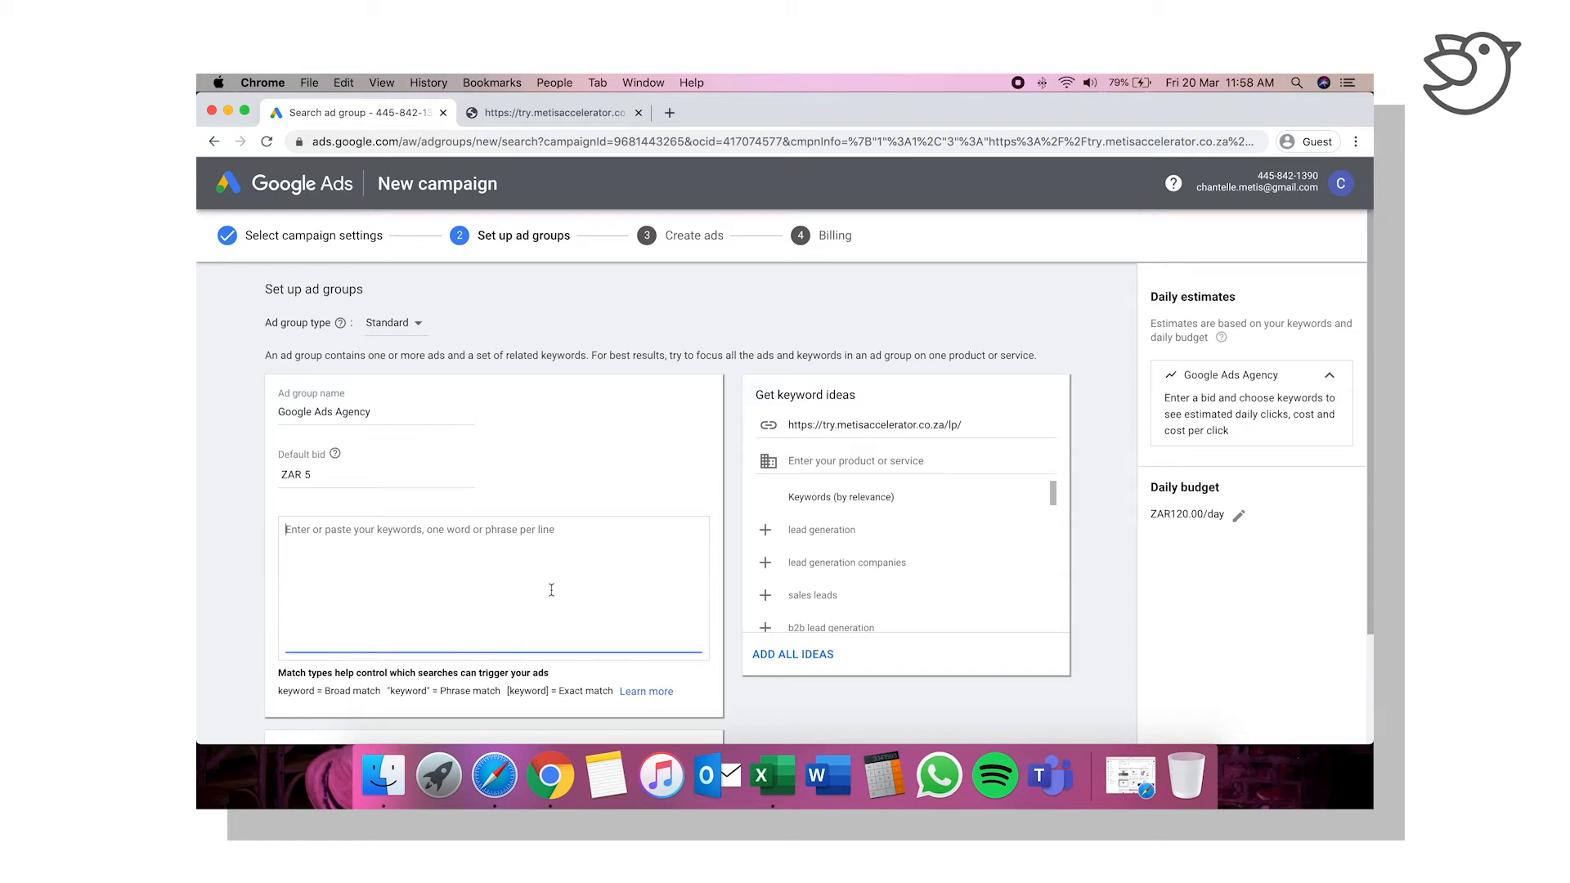
{"action": "scroll", "coordinate": [551, 589], "scroll_direction": "down", "scroll_amount": 3}
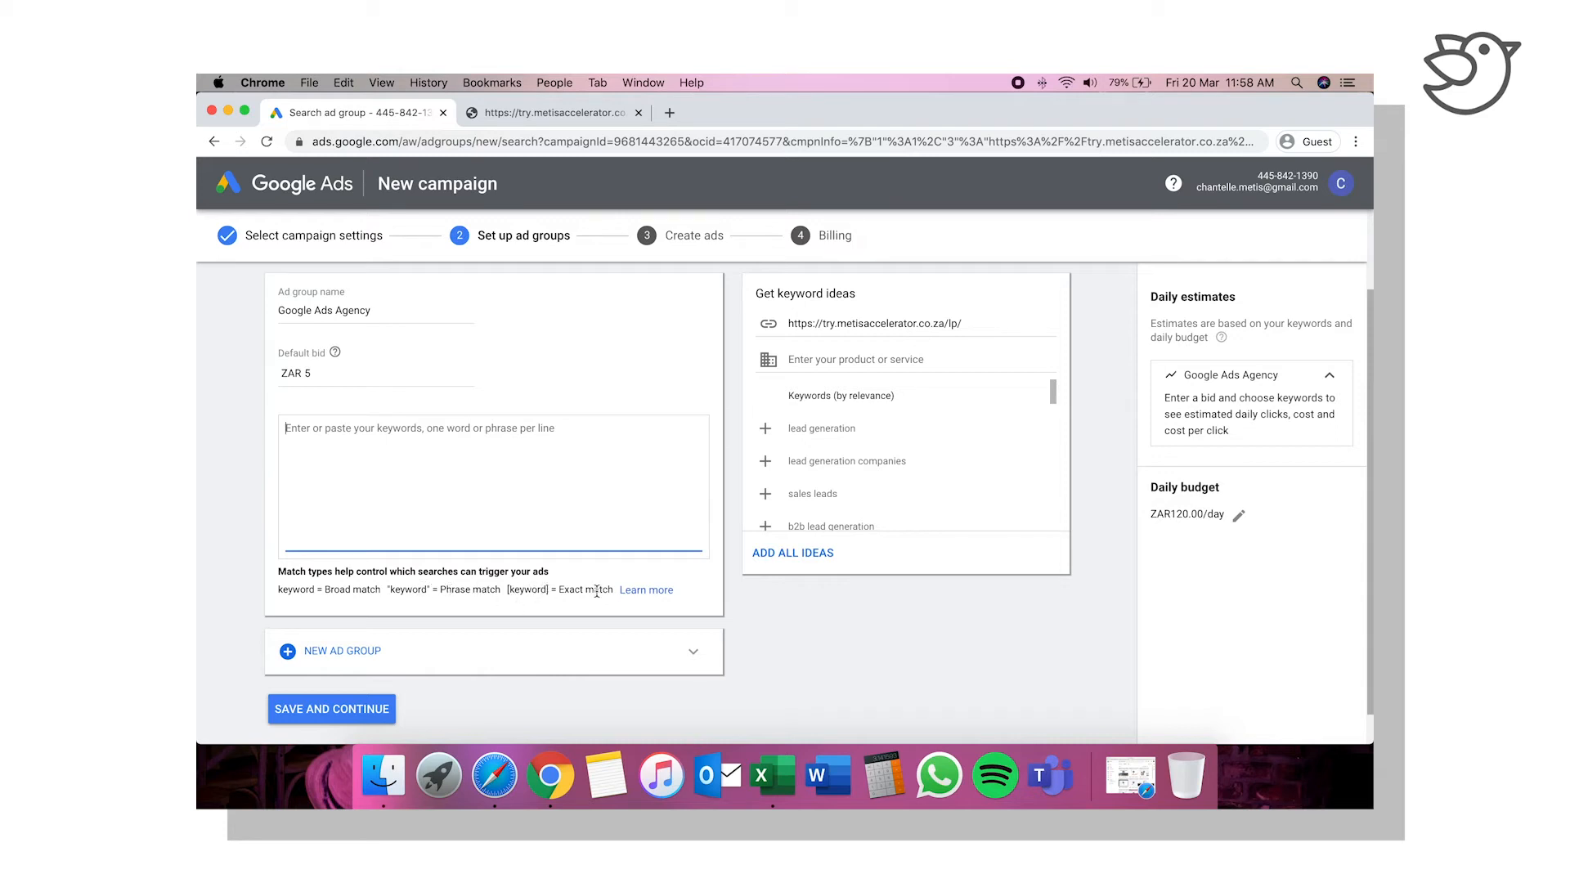
{"action": "left_click", "coordinate": [405, 447]}
{"action": "type", "text": "+"}
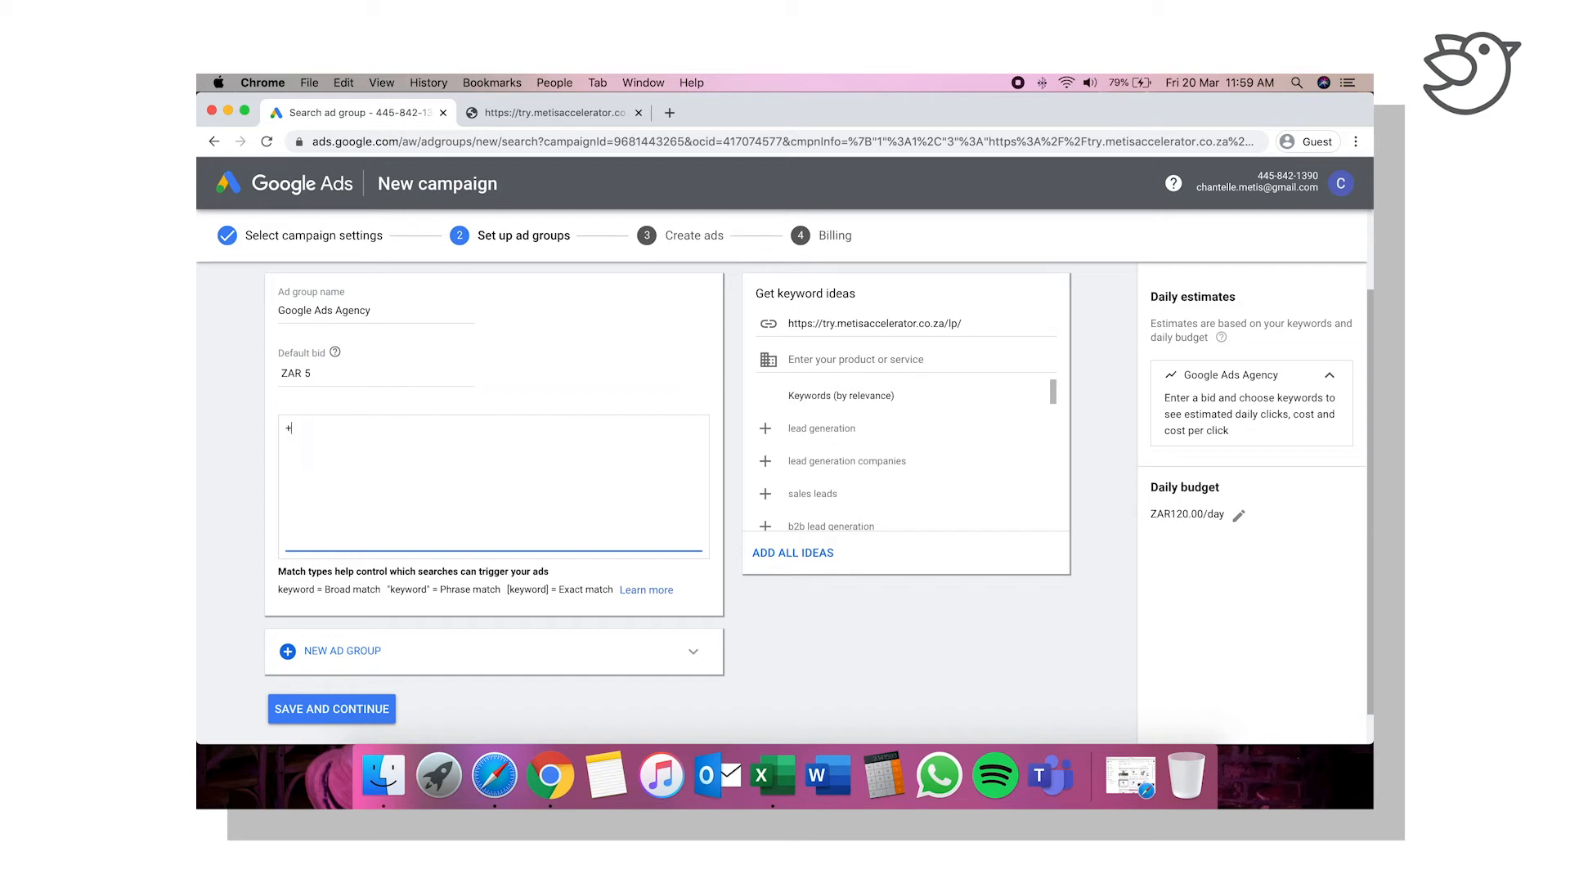
{"action": "type", "text": "google +ads +agency"}
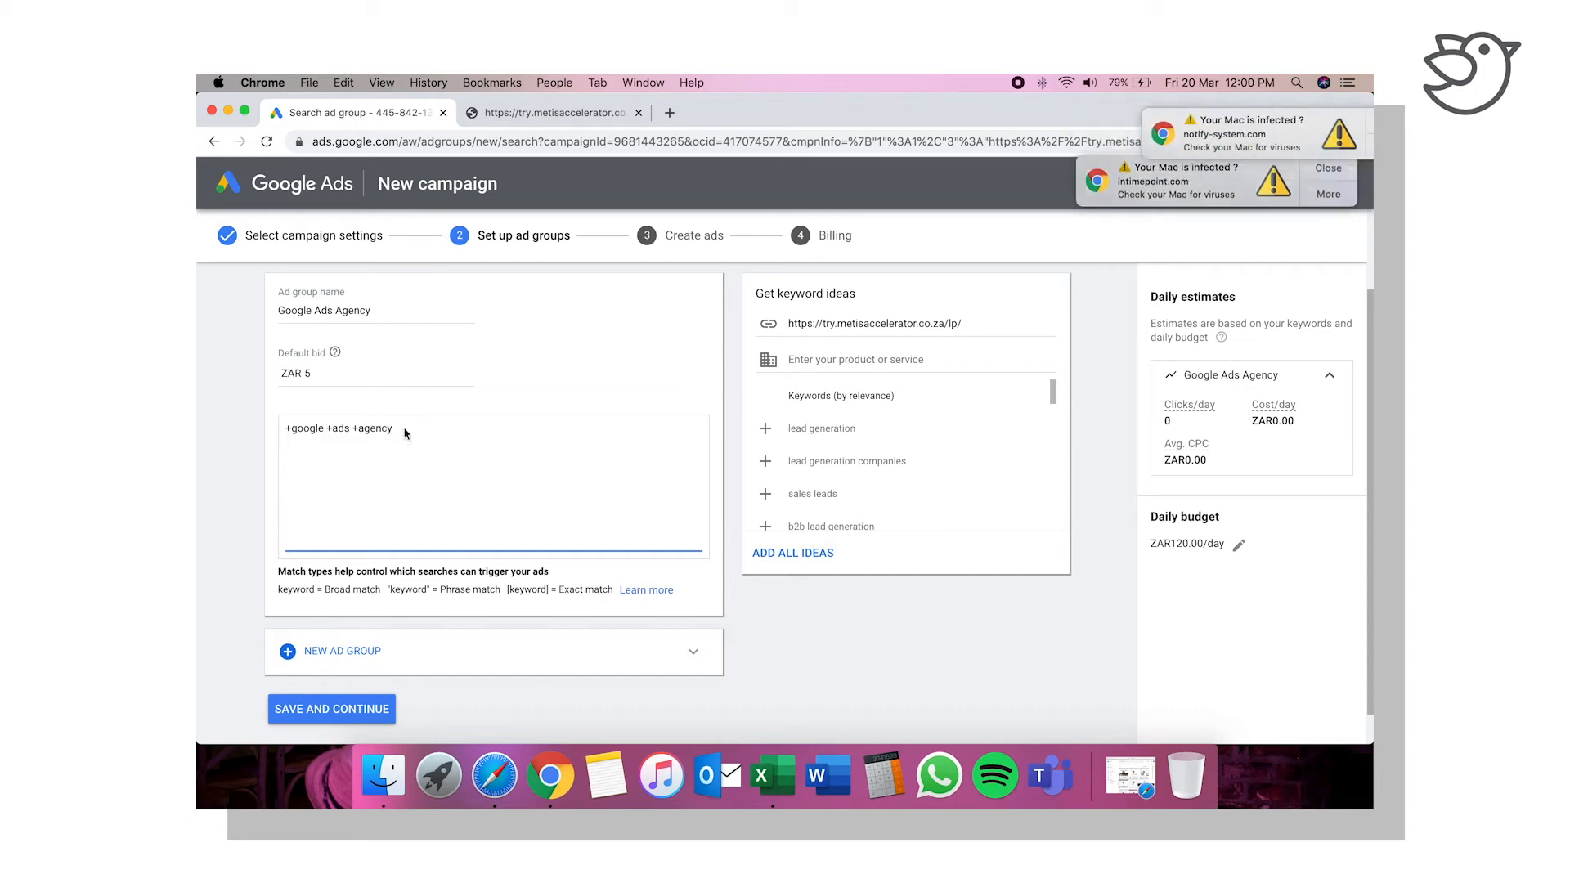
Step: Dismiss the two virus-warning notifications and add "+adwords +agency" as the second keyword on a new line
{"action": "left_click", "coordinate": [1348, 119]}
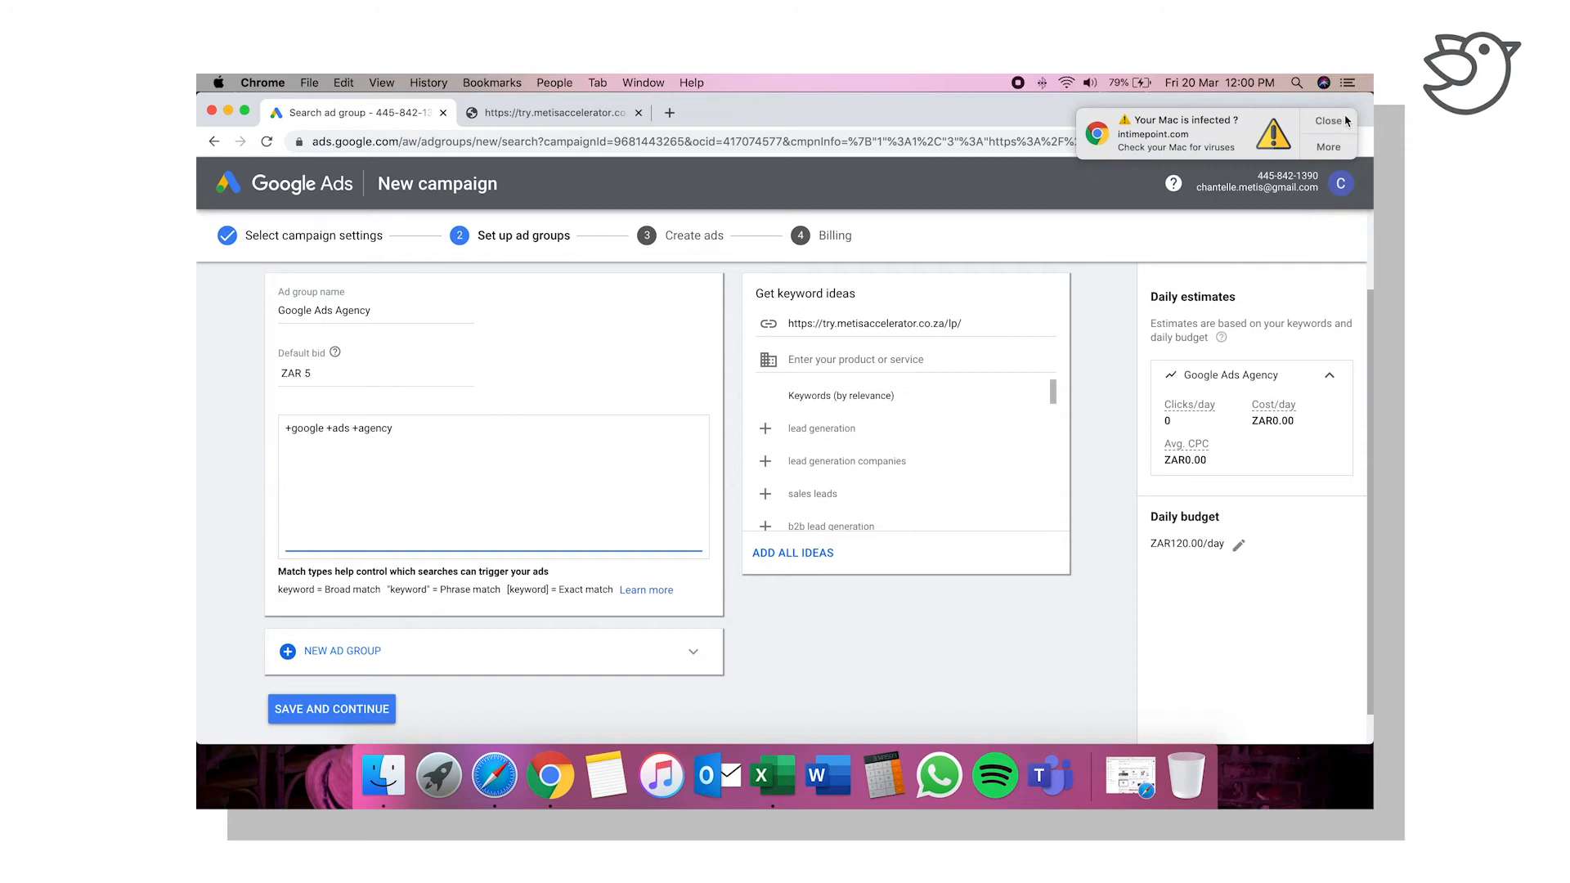
{"action": "left_click", "coordinate": [1348, 118]}
{"action": "left_click", "coordinate": [402, 430]}
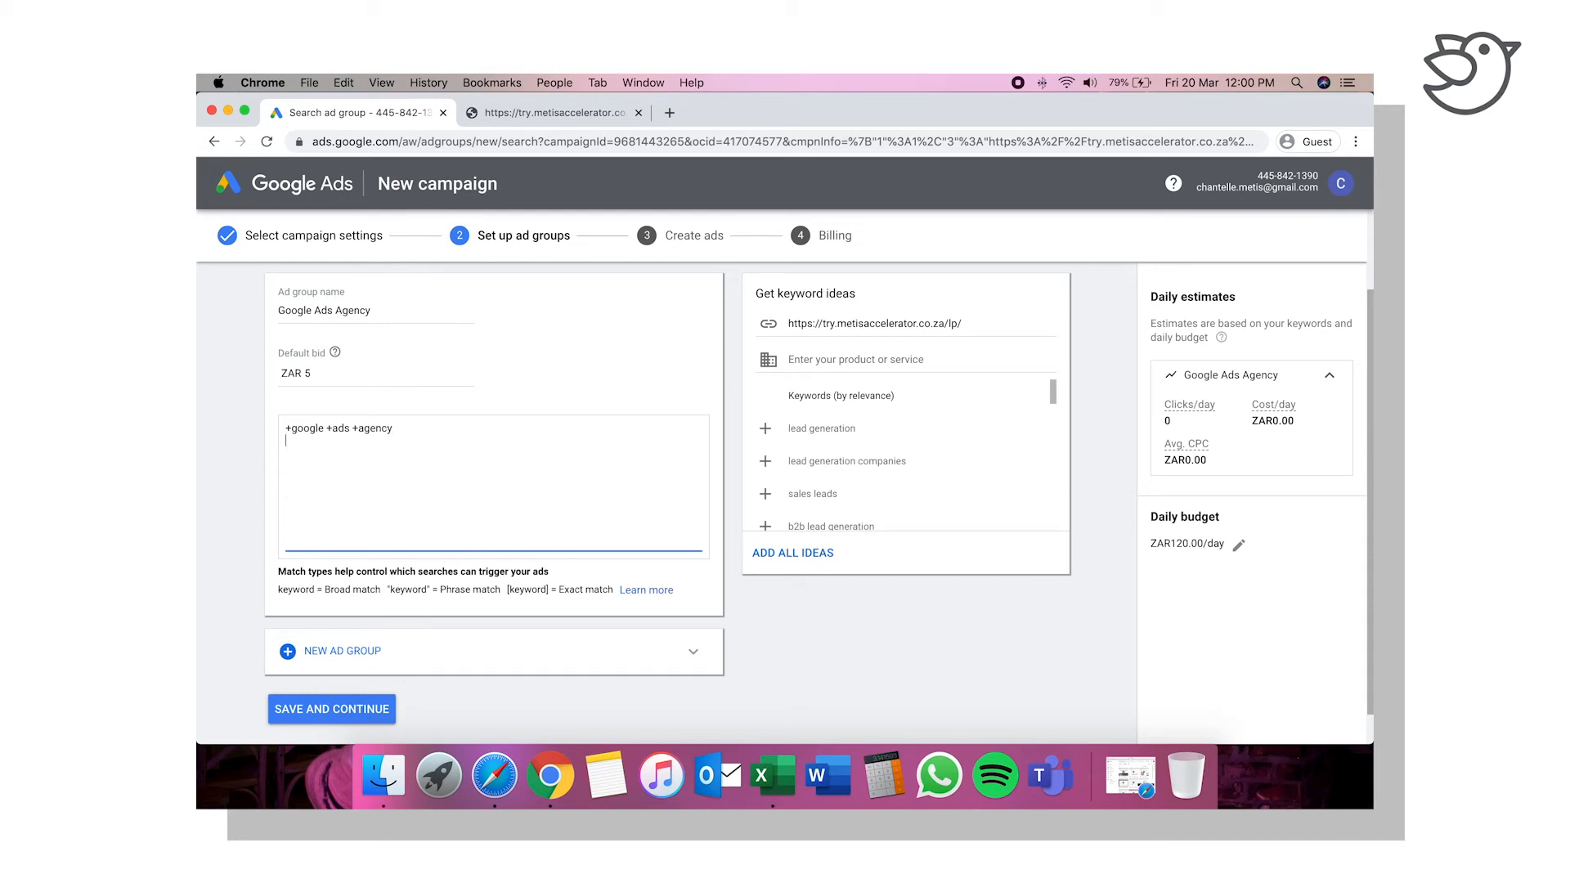
{"action": "type", "text": "+adword"}
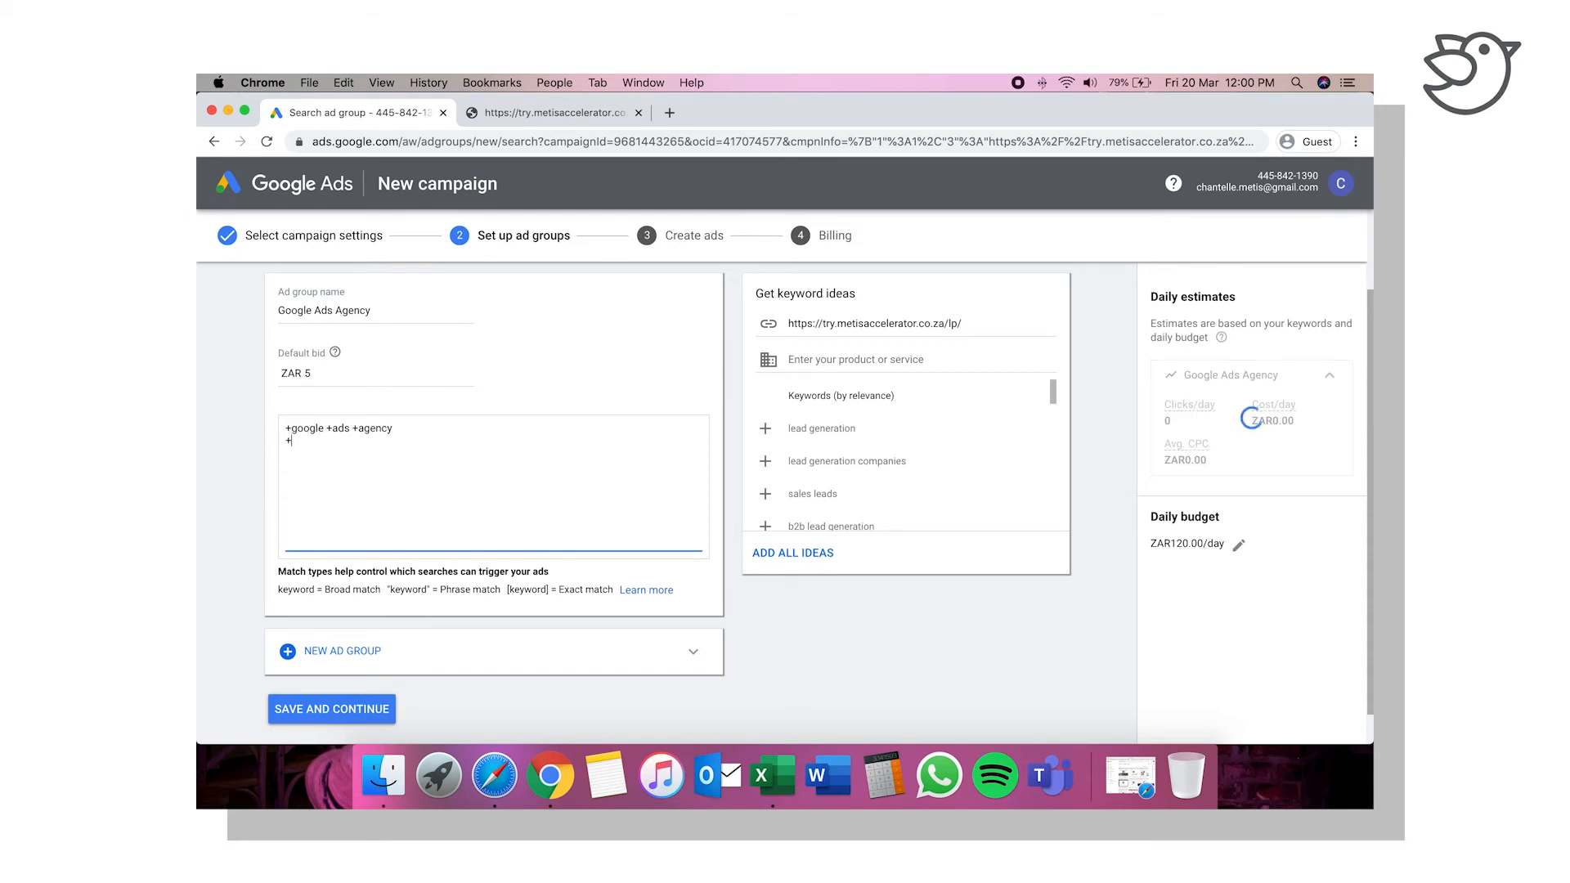
{"action": "type", "text": "s +agency"}
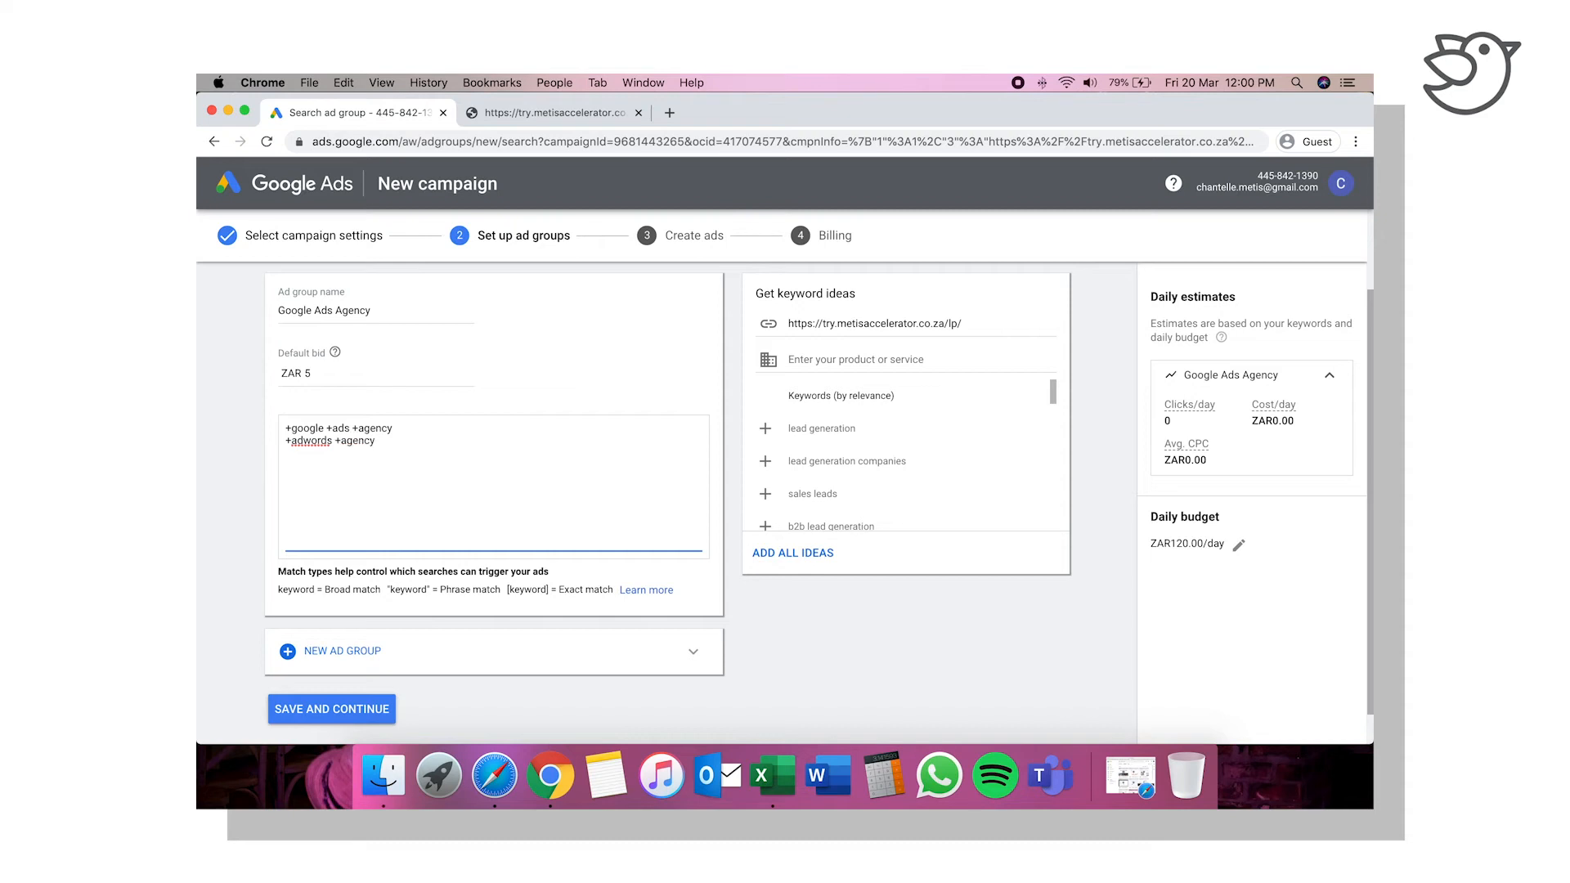
Step: Add "+google +ads +freelancer" as the third keyword of the Google Ads Agency ad group
{"action": "left_click_drag", "start_coordinate": [353, 427], "coordinate": [286, 429]}
{"action": "left_click", "coordinate": [391, 442]}
{"action": "type", "text": "+google +ads +"}
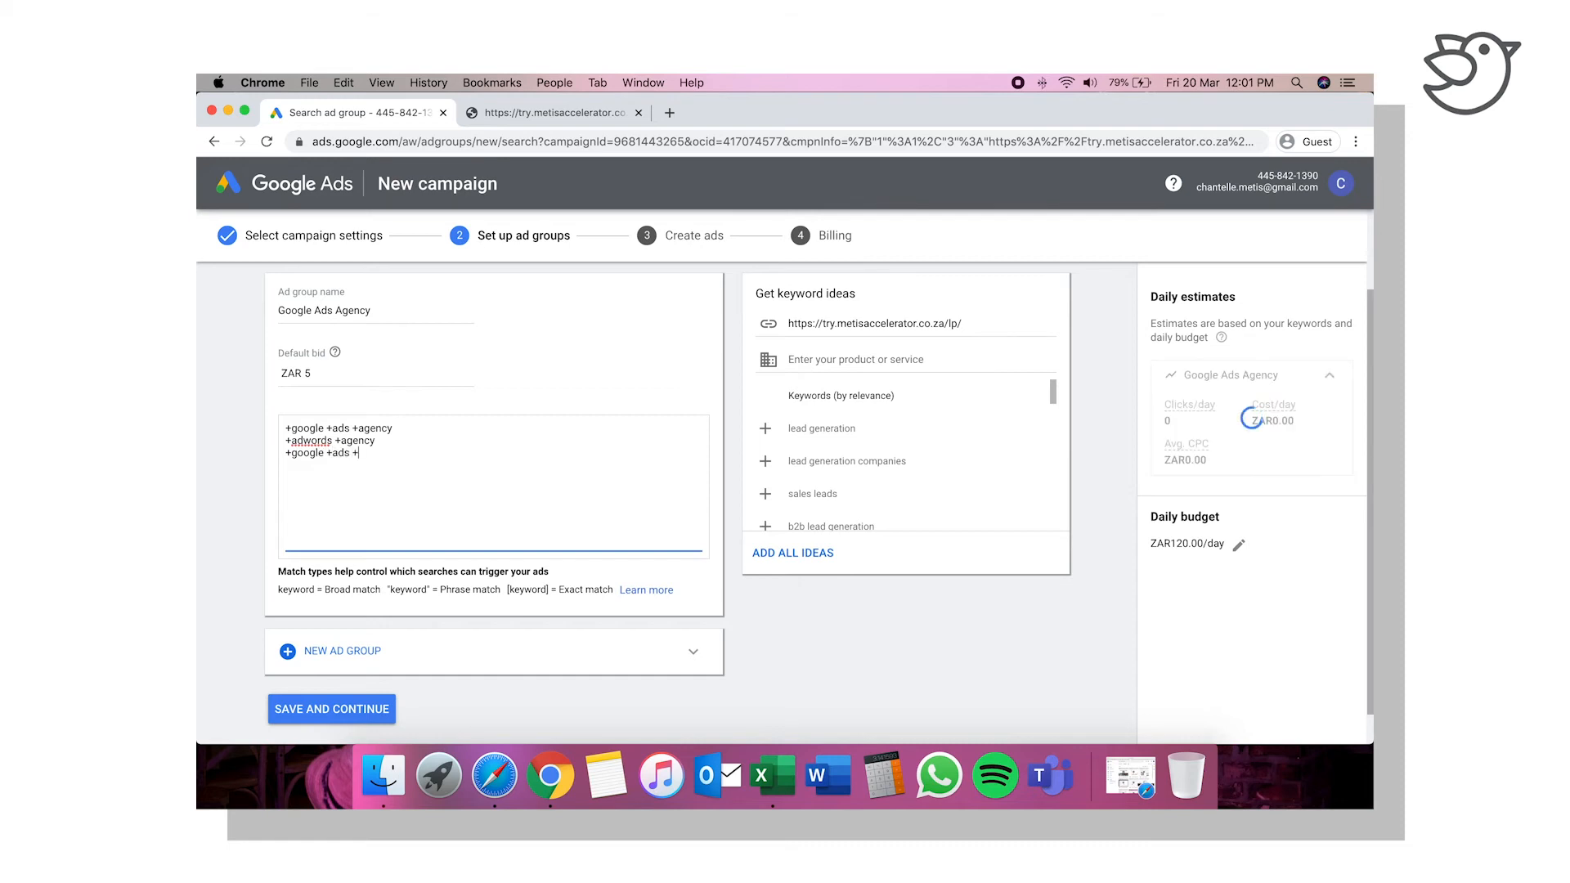
{"action": "type", "text": "freelance"}
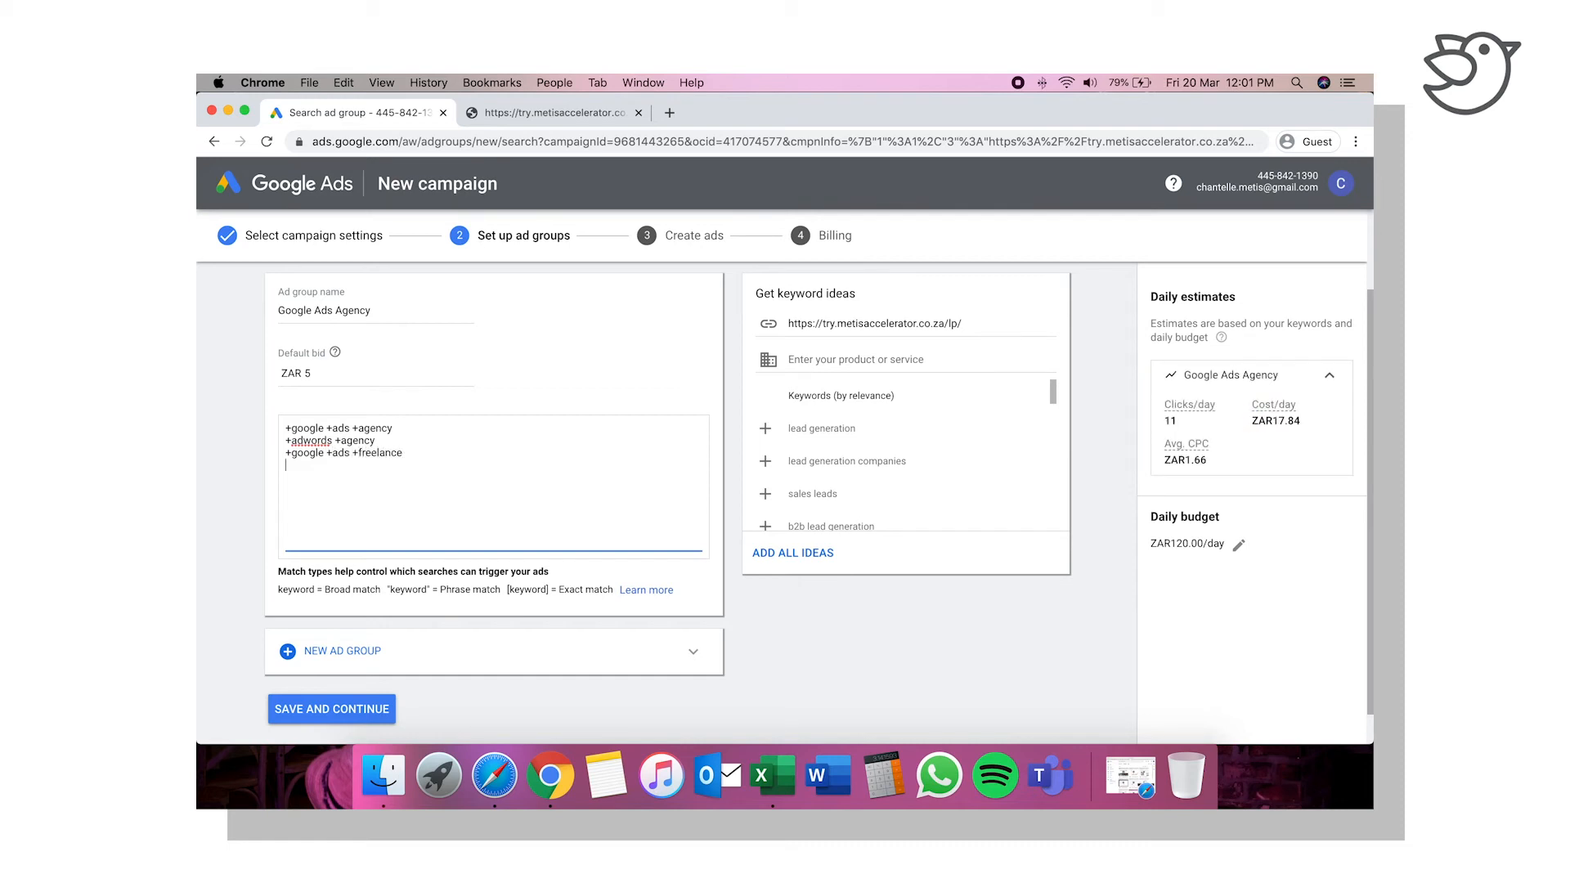
{"action": "type", "text": "r +google +ads +outsource"}
Step: Add a second ad group below the Google Ads Agency ad group
{"action": "scroll", "coordinate": [395, 503], "scroll_direction": "down", "scroll_amount": 1}
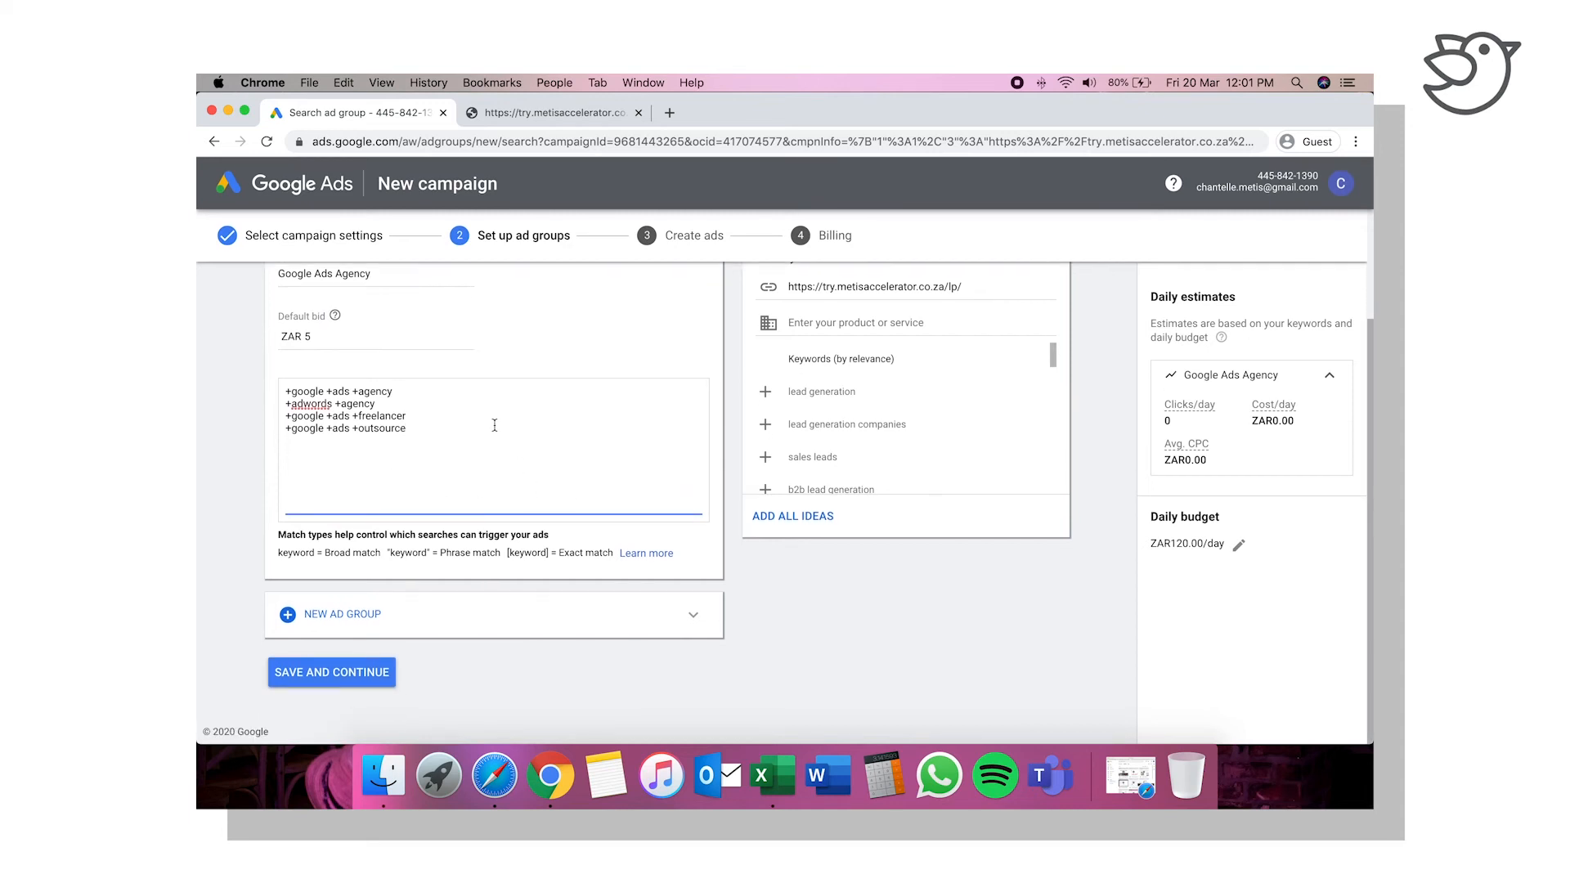
{"action": "scroll", "coordinate": [494, 426], "scroll_direction": "up", "scroll_amount": 4}
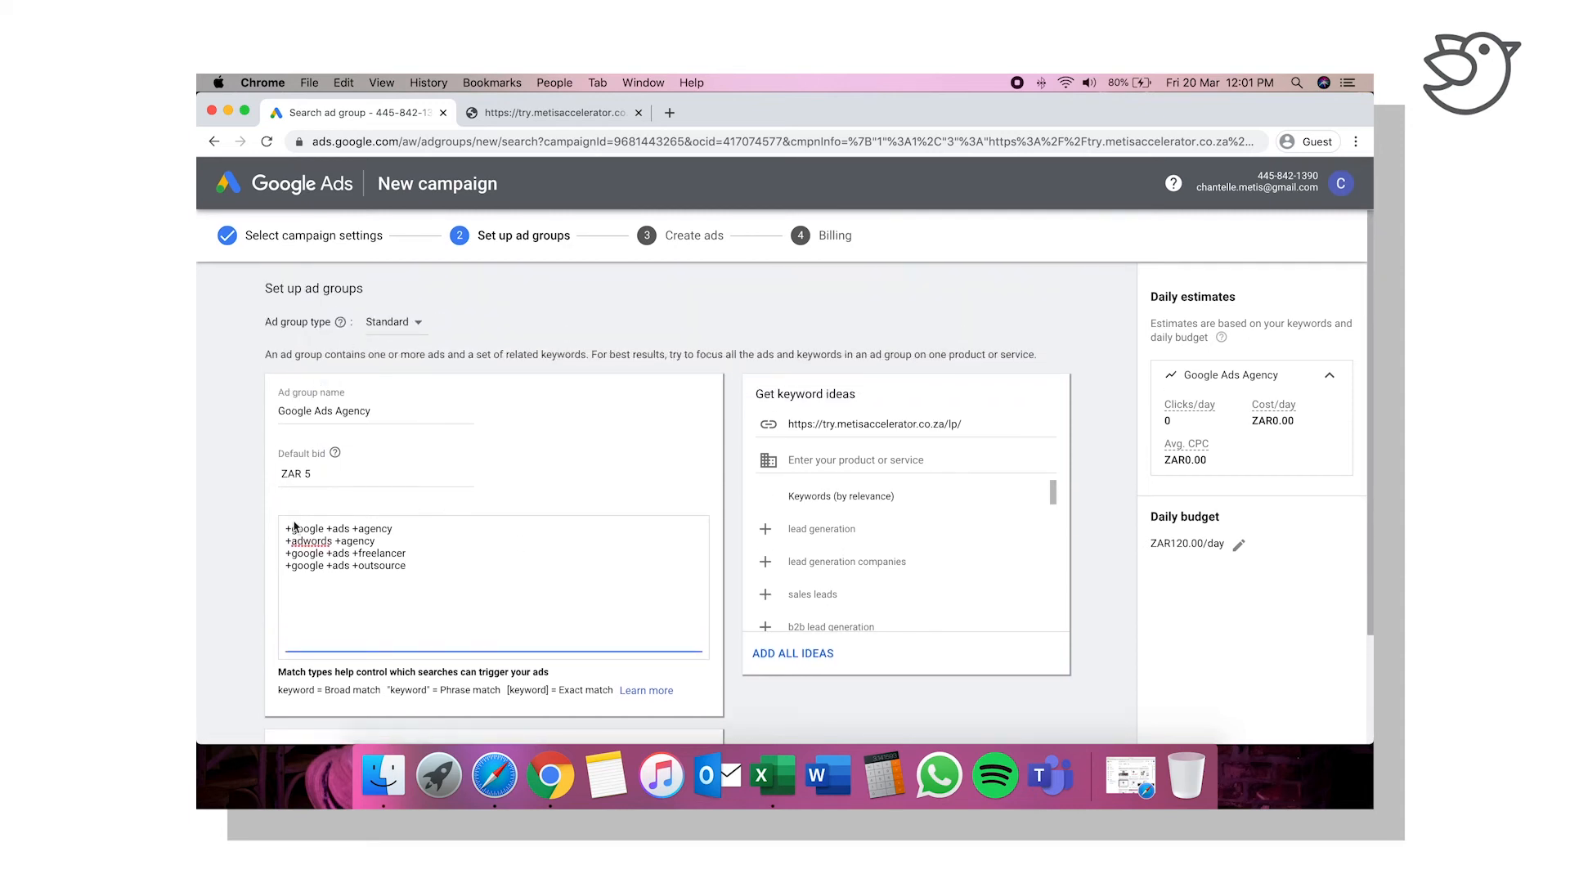
{"action": "scroll", "coordinate": [471, 530], "scroll_direction": "down", "scroll_amount": 4}
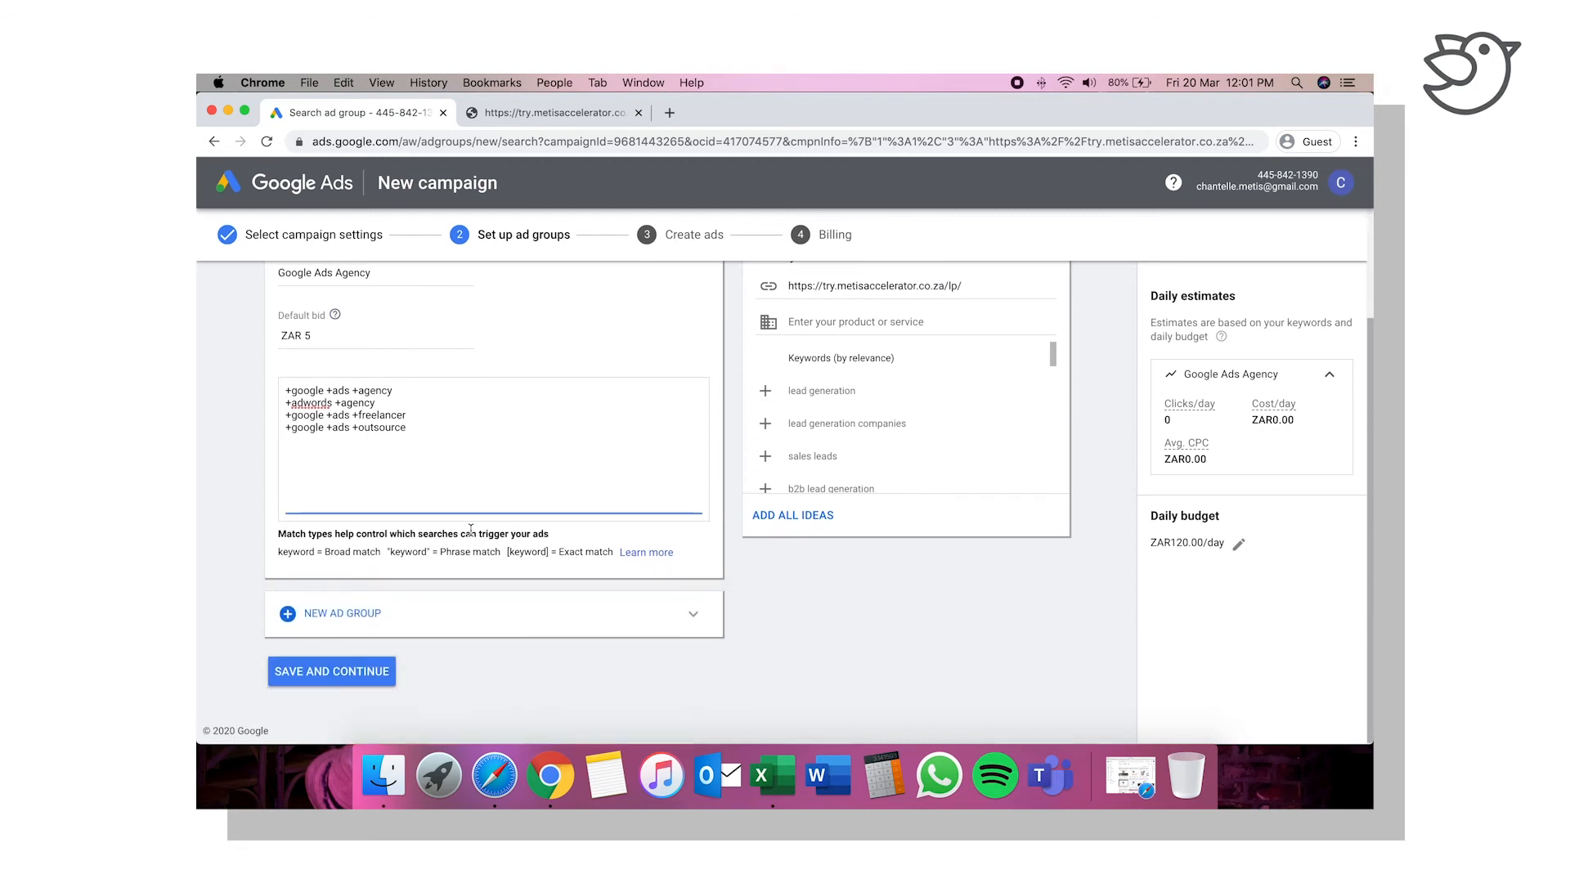
{"action": "left_click", "coordinate": [327, 614]}
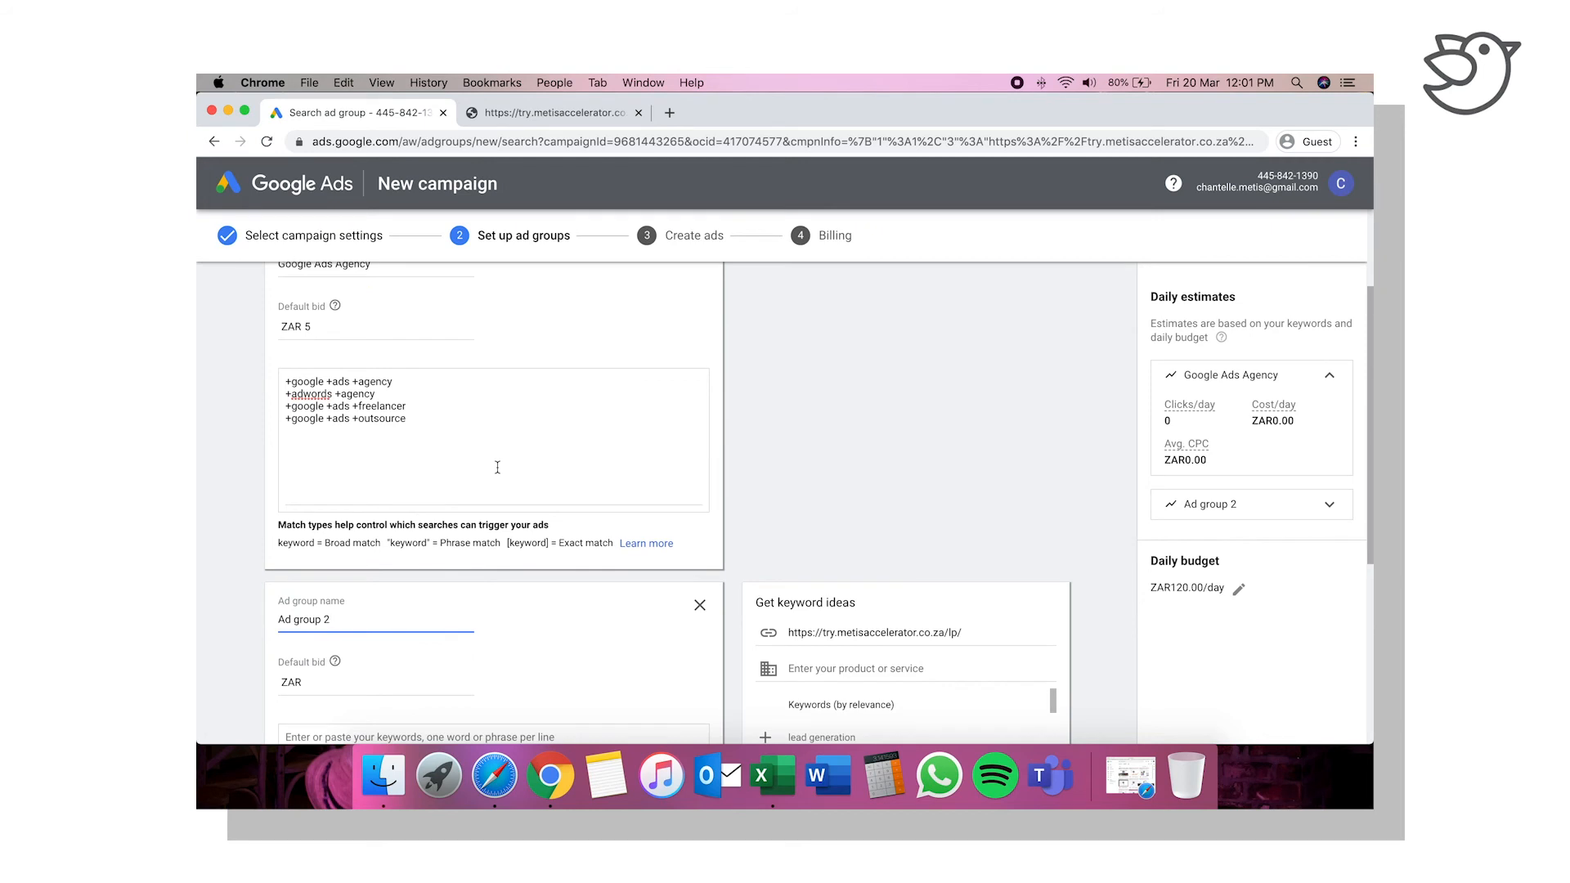
{"action": "scroll", "coordinate": [497, 467], "scroll_direction": "down", "scroll_amount": 1}
{"action": "scroll", "coordinate": [497, 467], "scroll_direction": "down", "scroll_amount": 1}
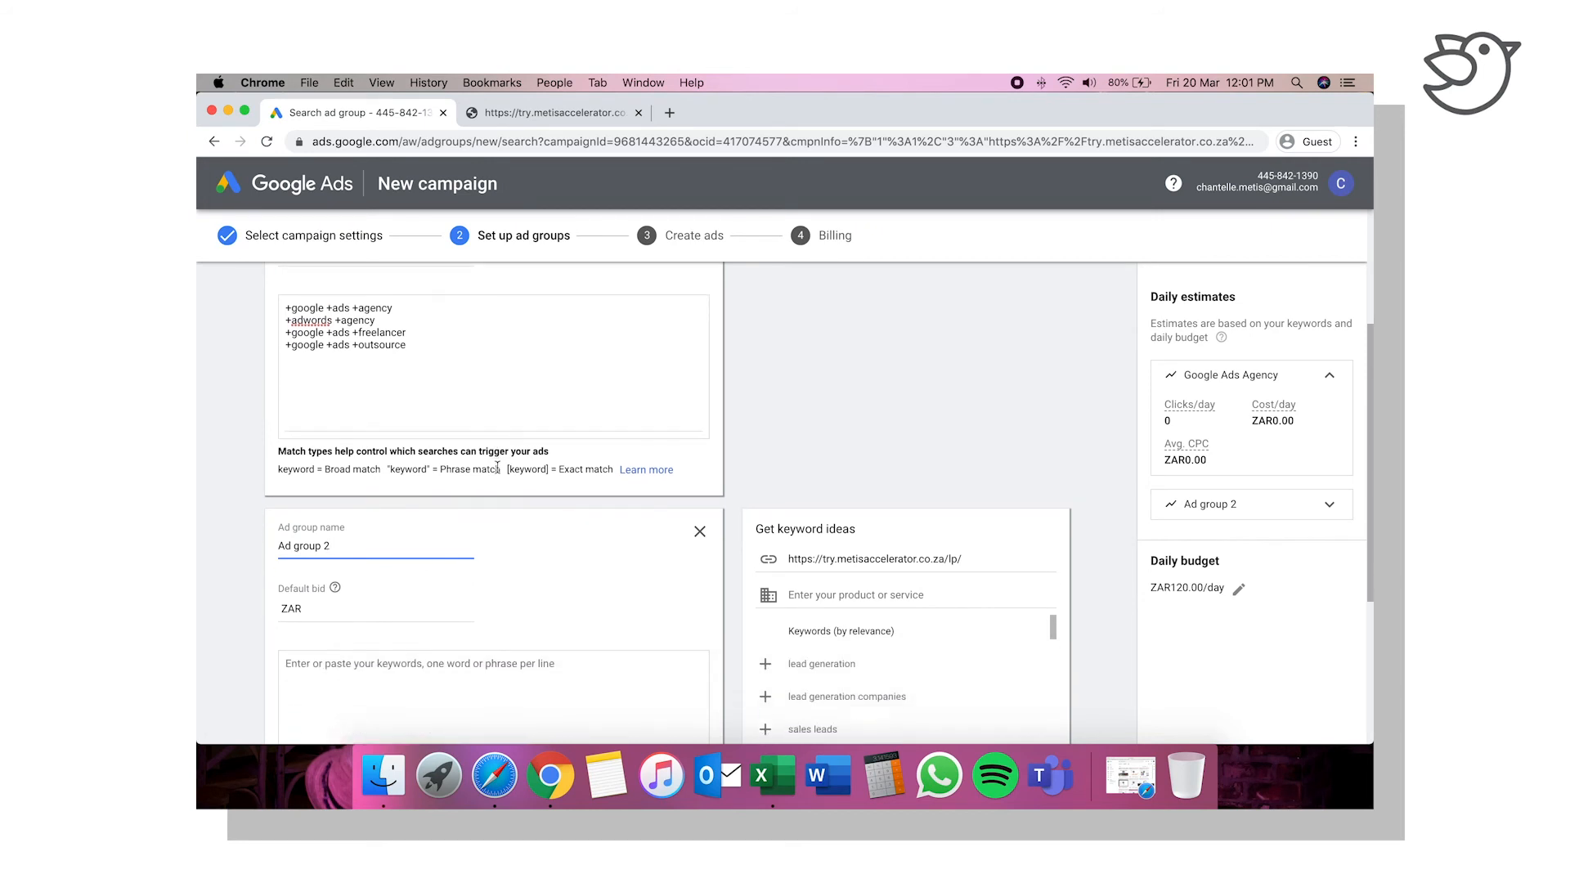
{"action": "scroll", "coordinate": [497, 473], "scroll_direction": "up", "scroll_amount": 5}
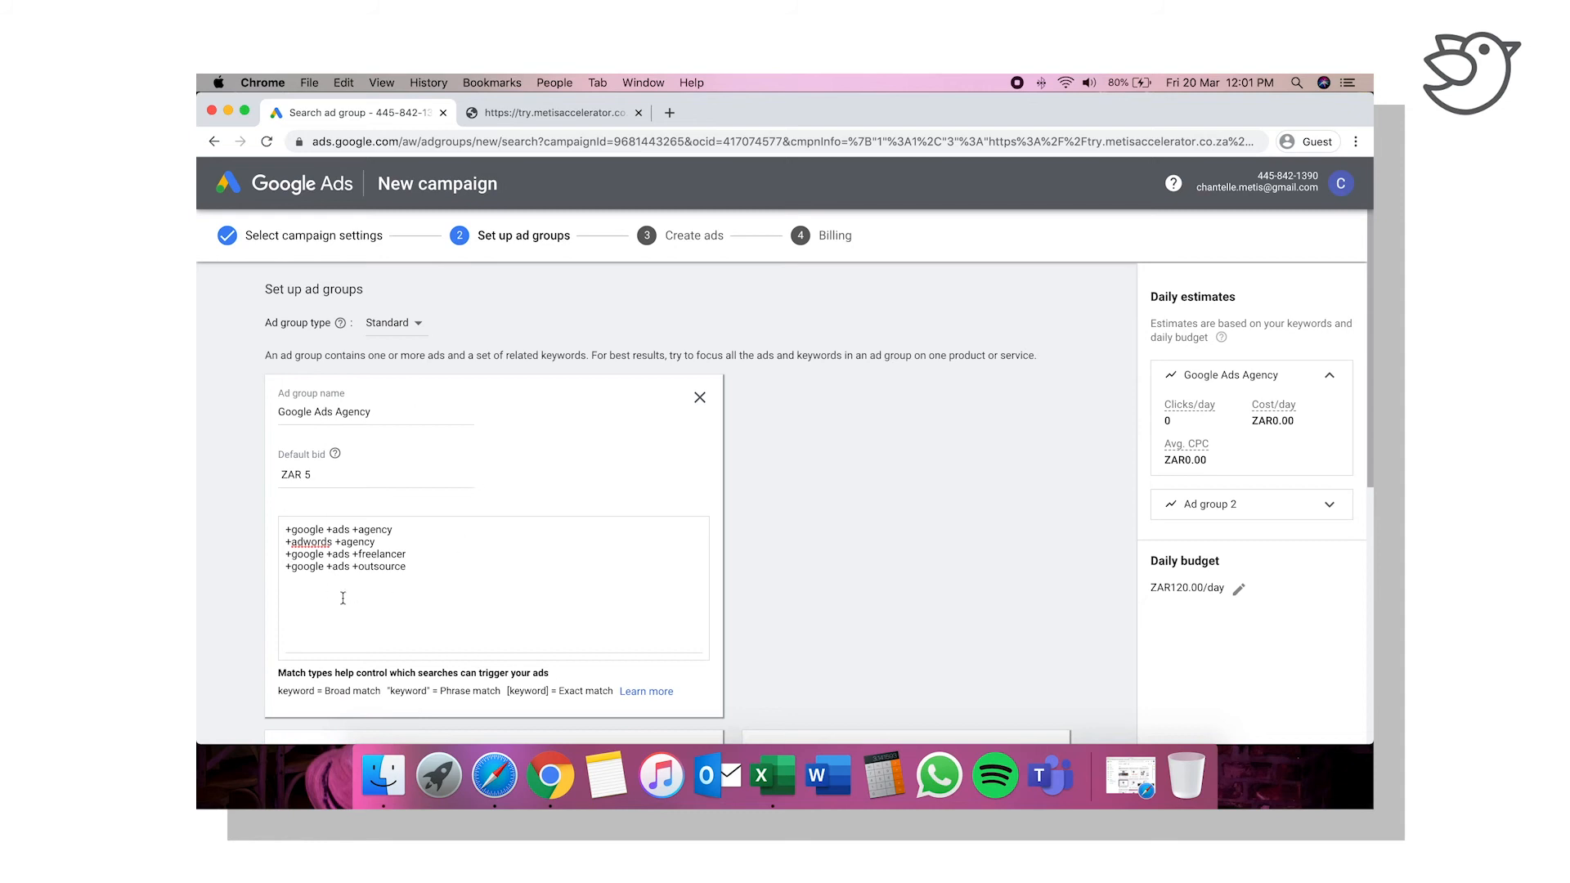
{"action": "scroll", "coordinate": [397, 620], "scroll_direction": "down", "scroll_amount": 6}
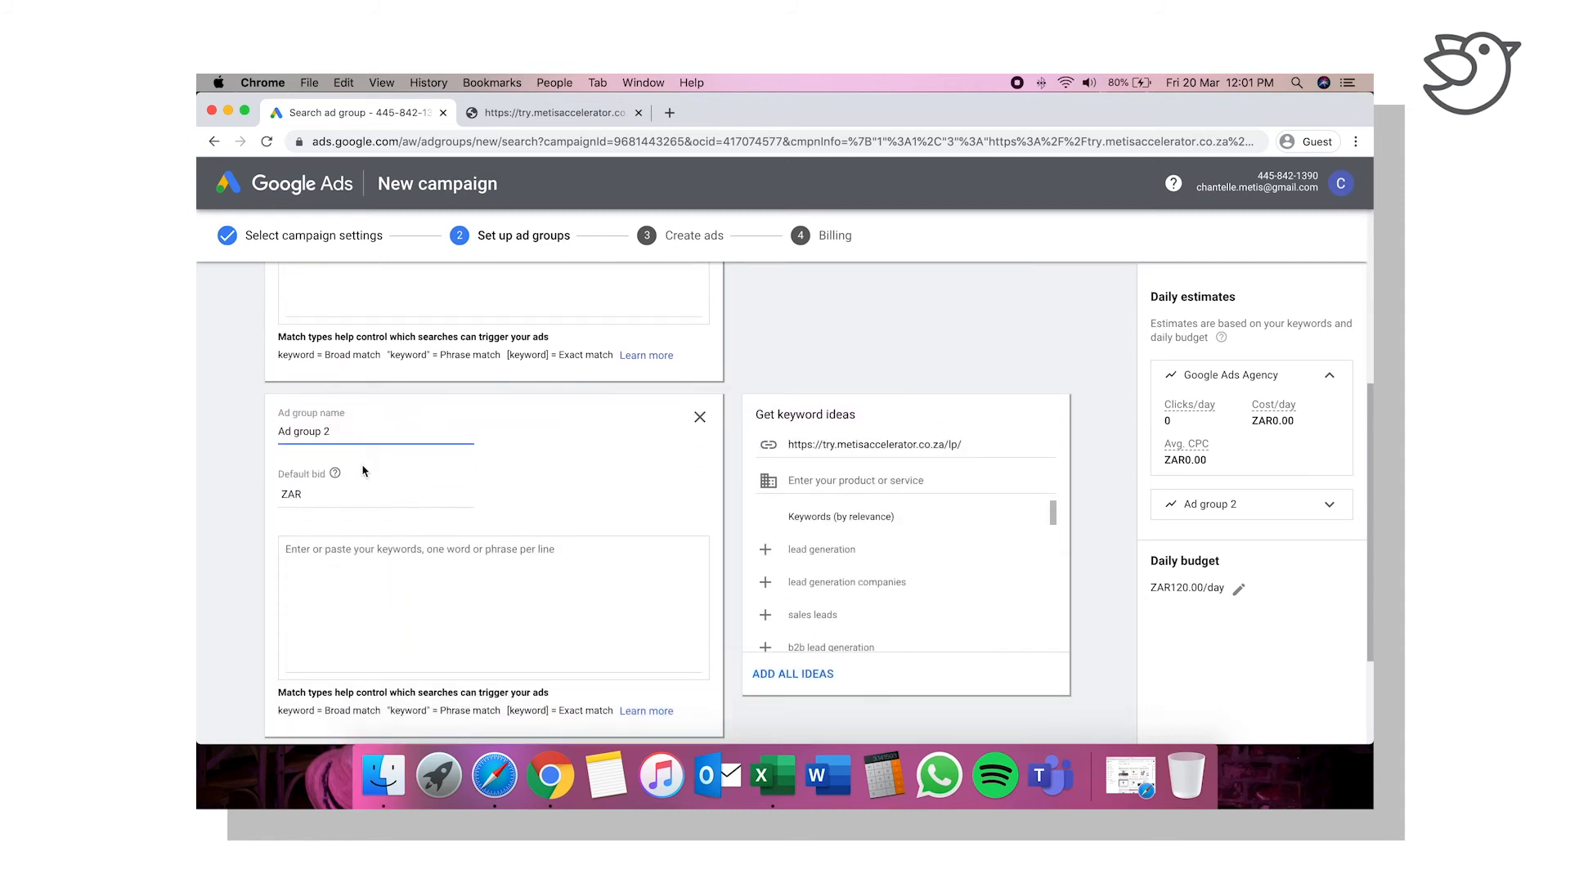
Step: Name the second ad group "Facebook Ads Agency" and set its default bid to ZAR 5
{"action": "left_click_drag", "start_coordinate": [332, 431], "coordinate": [263, 431]}
{"action": "type", "text": "Facebook Ads"}
{"action": "scroll", "coordinate": [548, 459], "scroll_direction": "up", "scroll_amount": 5}
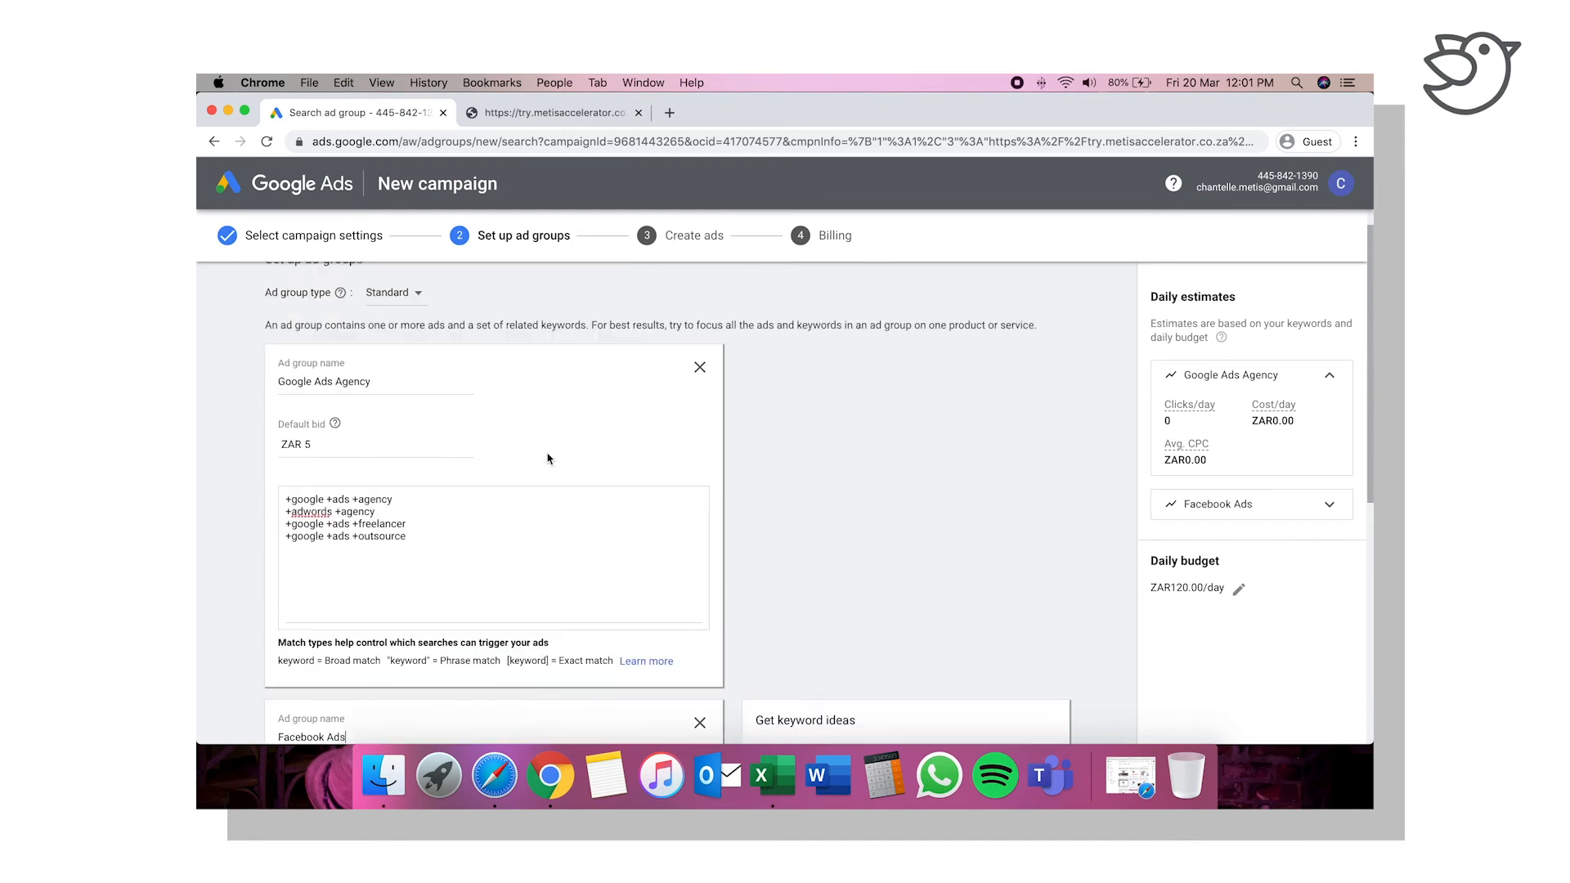
{"action": "scroll", "coordinate": [548, 459], "scroll_direction": "down", "scroll_amount": 5}
{"action": "type", "text": "A"}
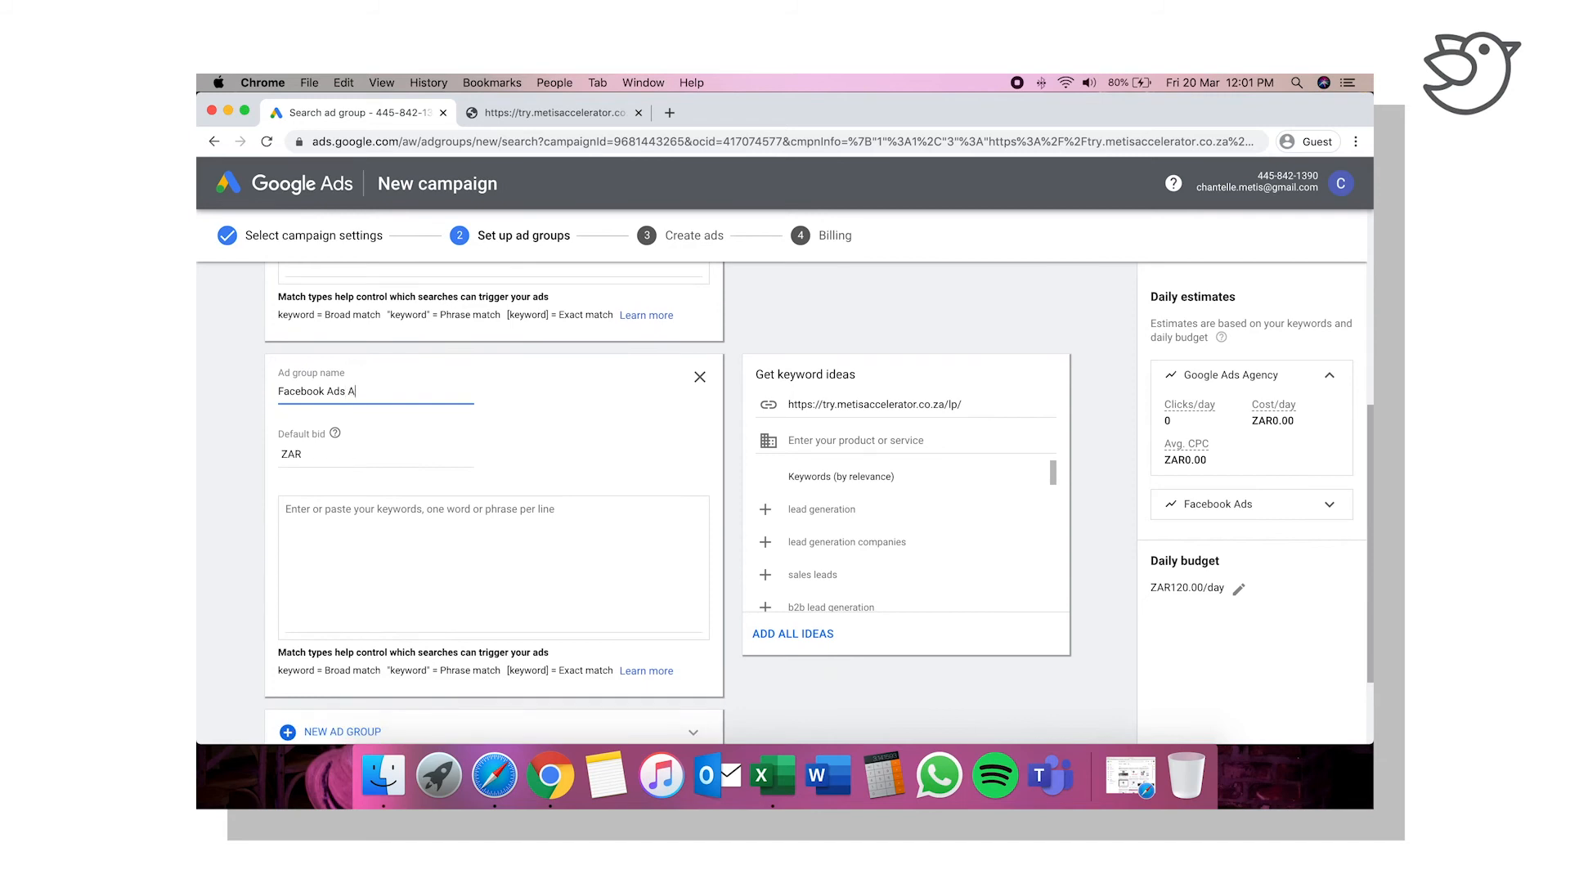
{"action": "type", "text": "gency"}
{"action": "left_click", "coordinate": [377, 453]}
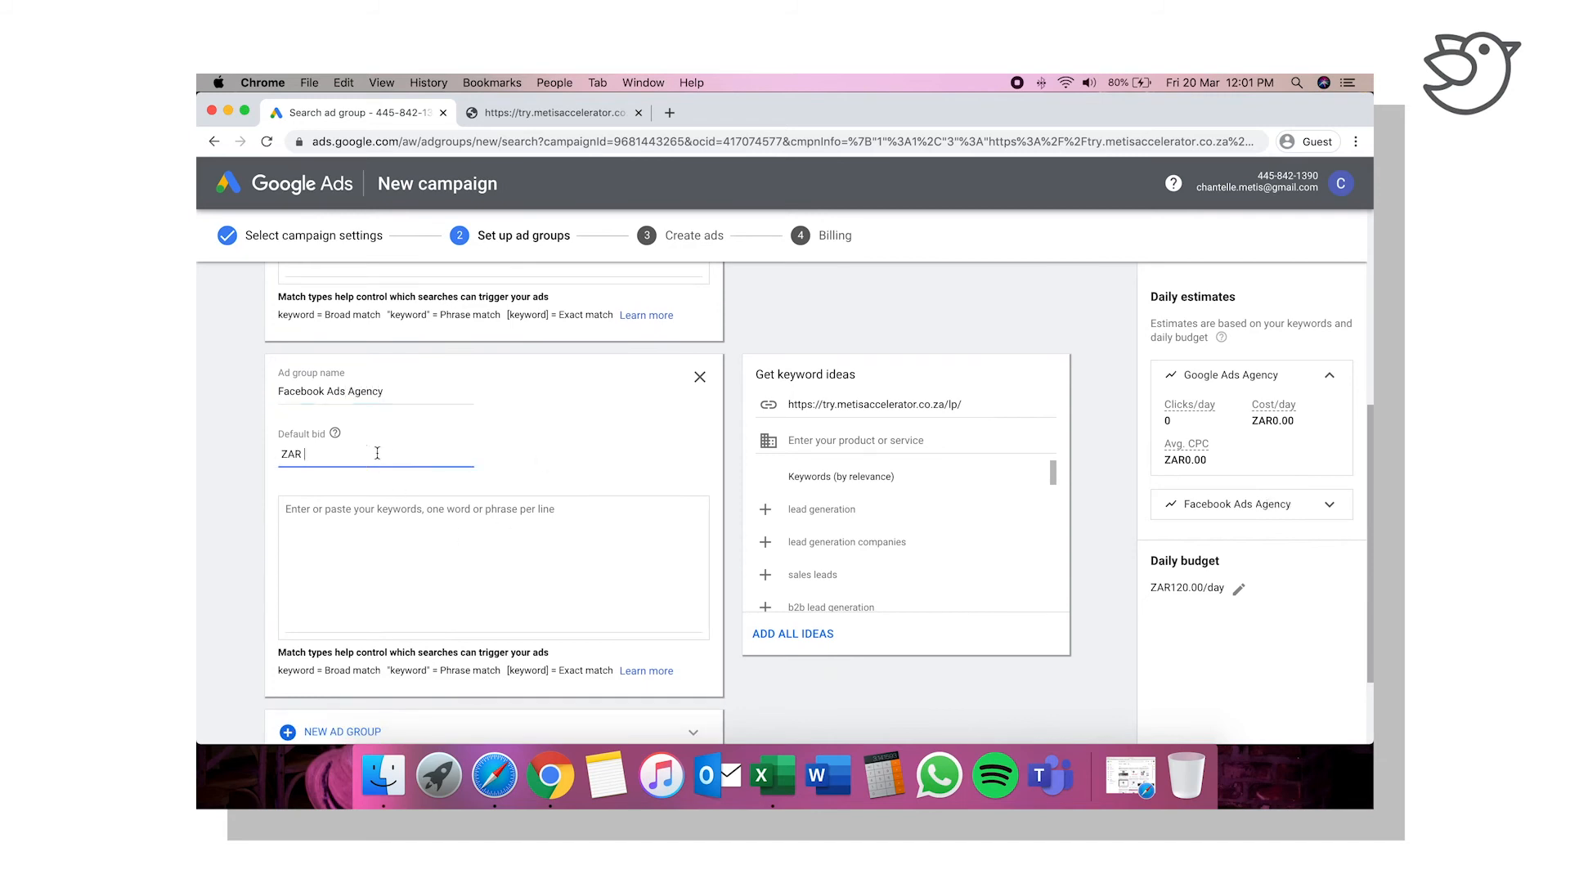
{"action": "type", "text": "5"}
Step: Enter "+facebook +ads +agency" as the first keyword of the Facebook Ads Agency ad group
{"action": "left_click", "coordinate": [349, 555]}
{"action": "scroll", "coordinate": [433, 599], "scroll_direction": "down", "scroll_amount": 1}
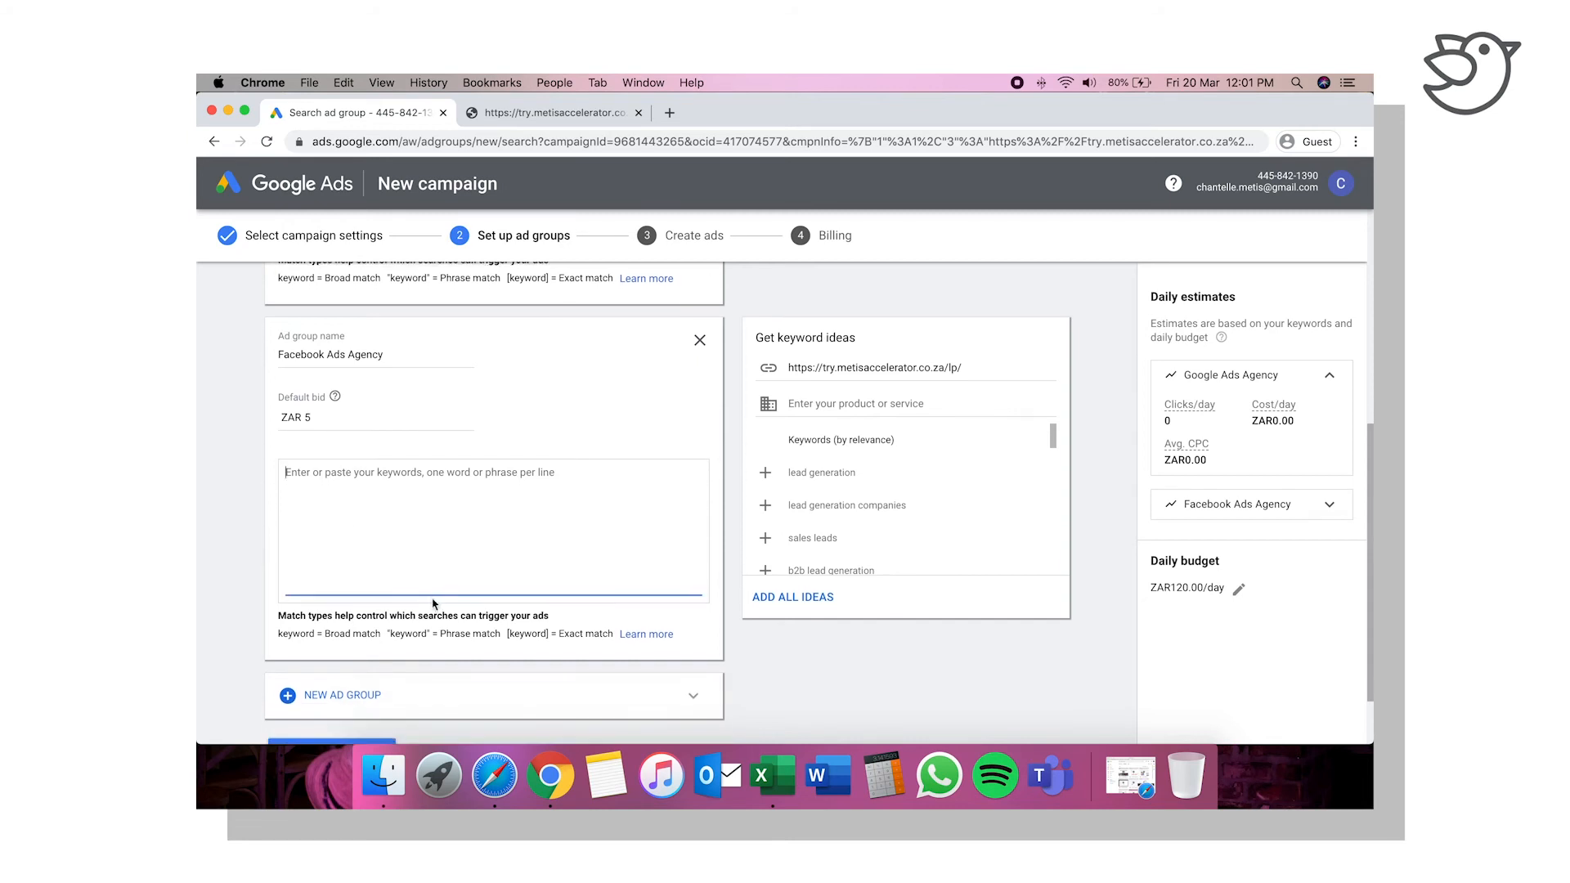
{"action": "type", "text": "+fa"}
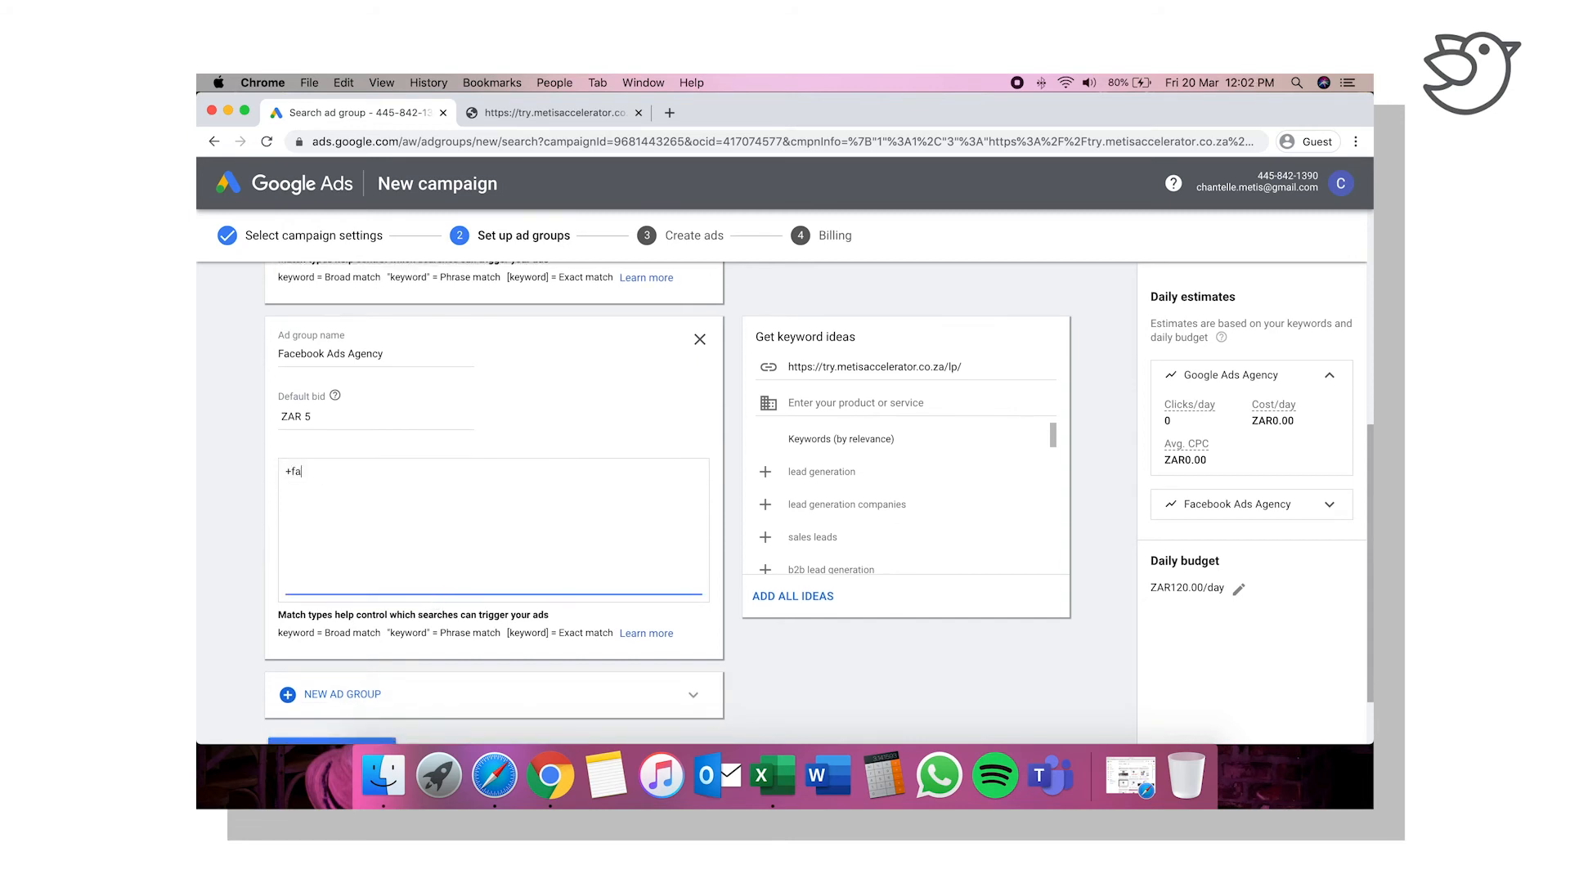
{"action": "type", "text": "cebook "}
{"action": "type", "text": "+ads"}
{"action": "type", "text": " +agency "}
{"action": "type", "text": "+"}
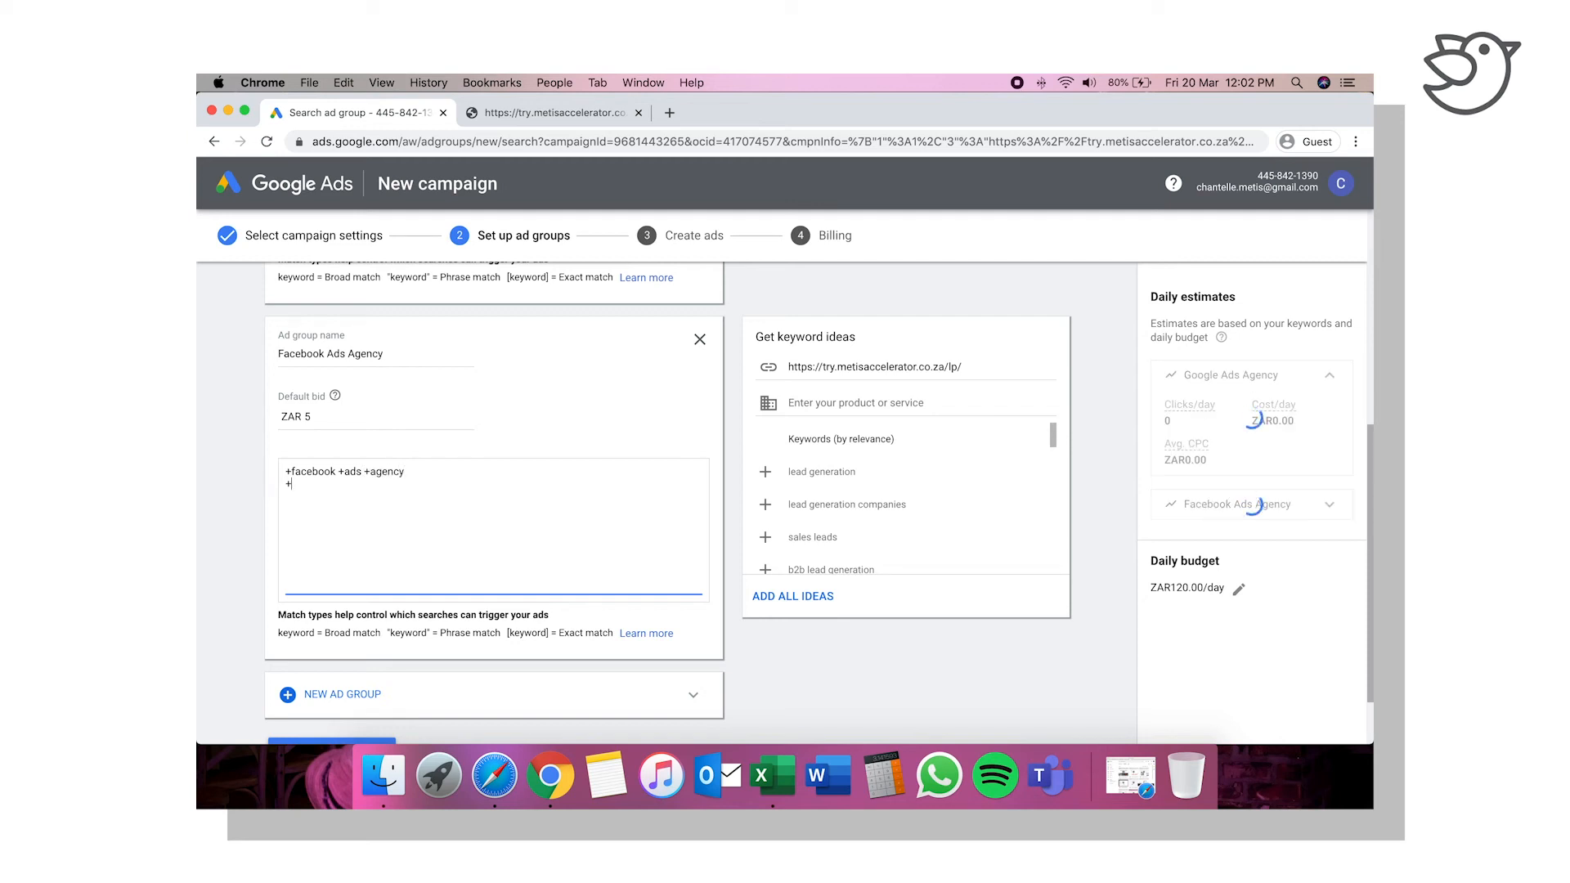
{"action": "type", "text": "facebook +ads +freelancer "}
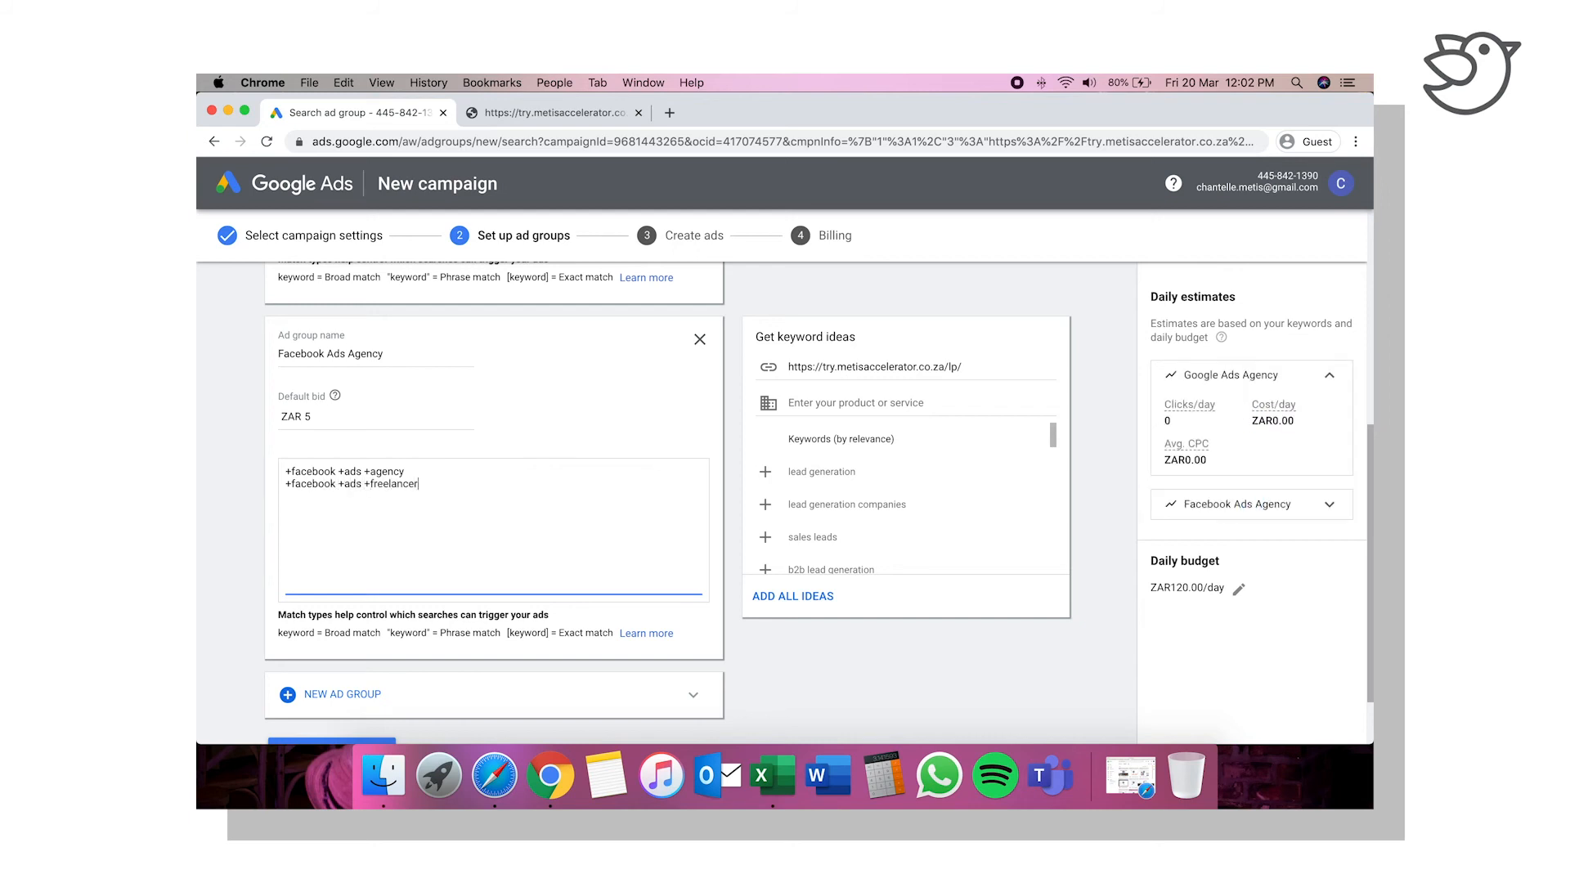
{"action": "type", "text": "+facebook +ads +company"}
Step: Look over the suggested keyword ideas and add a third ad group below the Facebook Ads Agency ad group
{"action": "scroll", "coordinate": [428, 503], "scroll_direction": "down", "scroll_amount": 2}
{"action": "scroll", "coordinate": [430, 507], "scroll_direction": "up", "scroll_amount": 10}
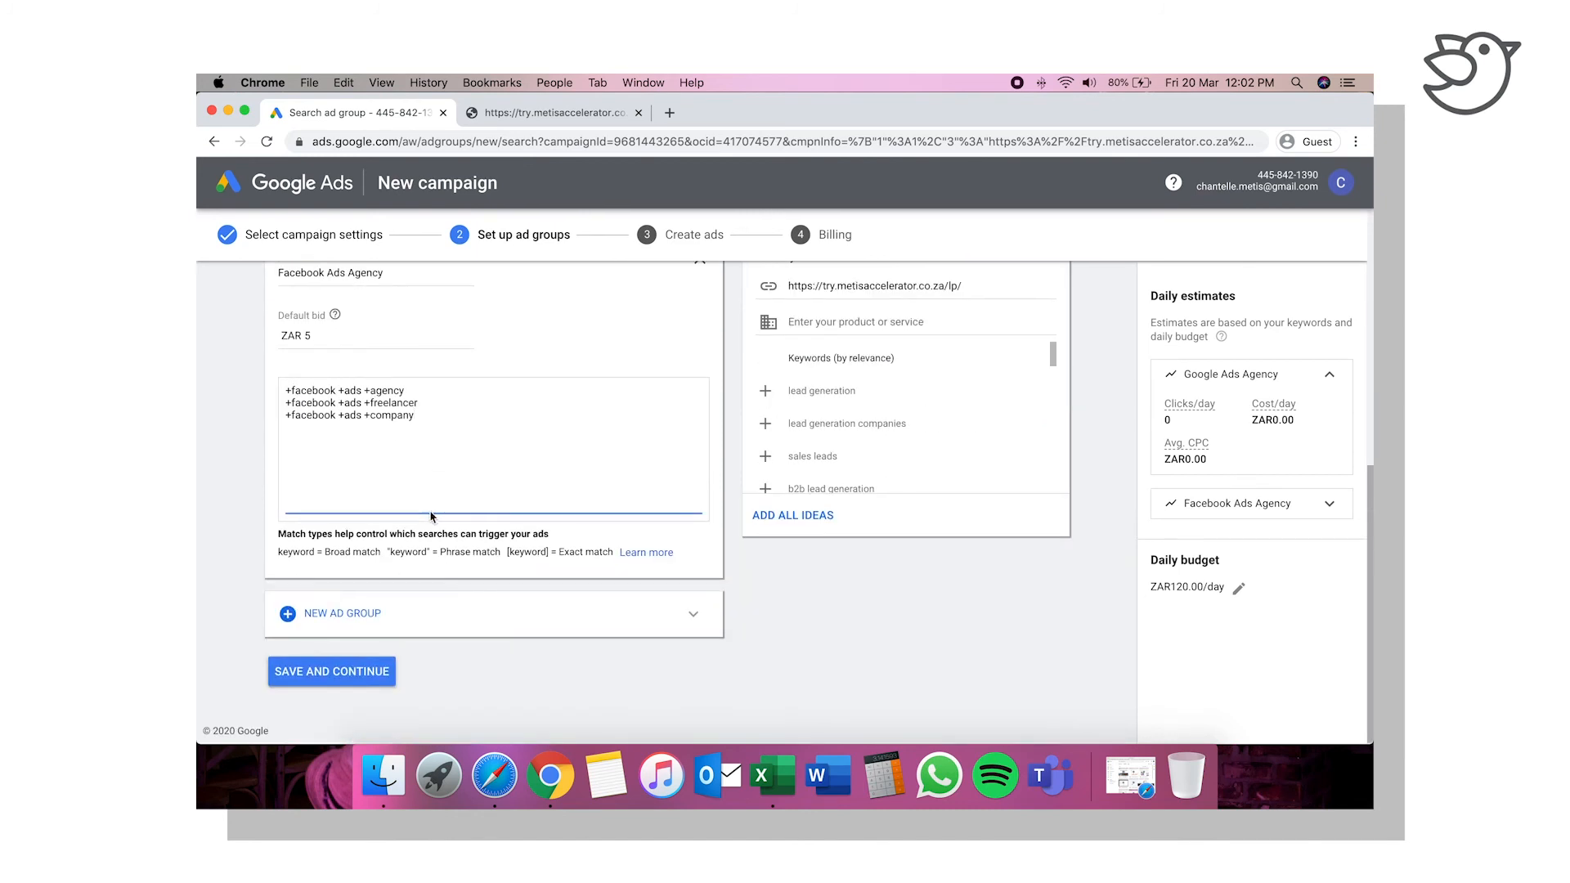
{"action": "scroll", "coordinate": [864, 370], "scroll_direction": "up", "scroll_amount": 2}
{"action": "scroll", "coordinate": [865, 370], "scroll_direction": "up", "scroll_amount": 1}
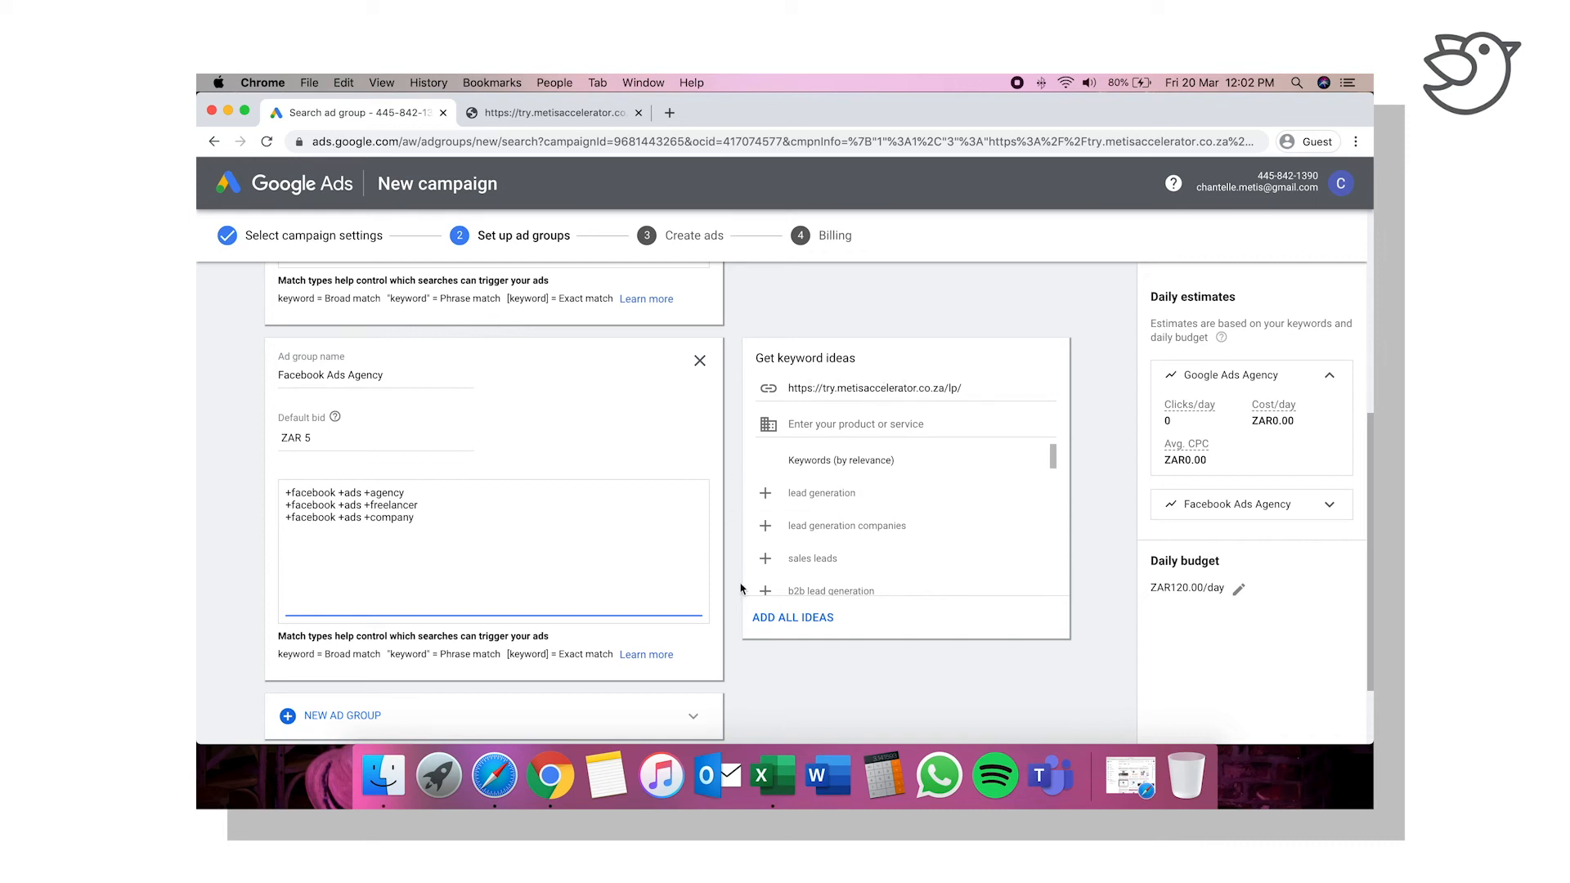
{"action": "scroll", "coordinate": [903, 532], "scroll_direction": "down", "scroll_amount": 5}
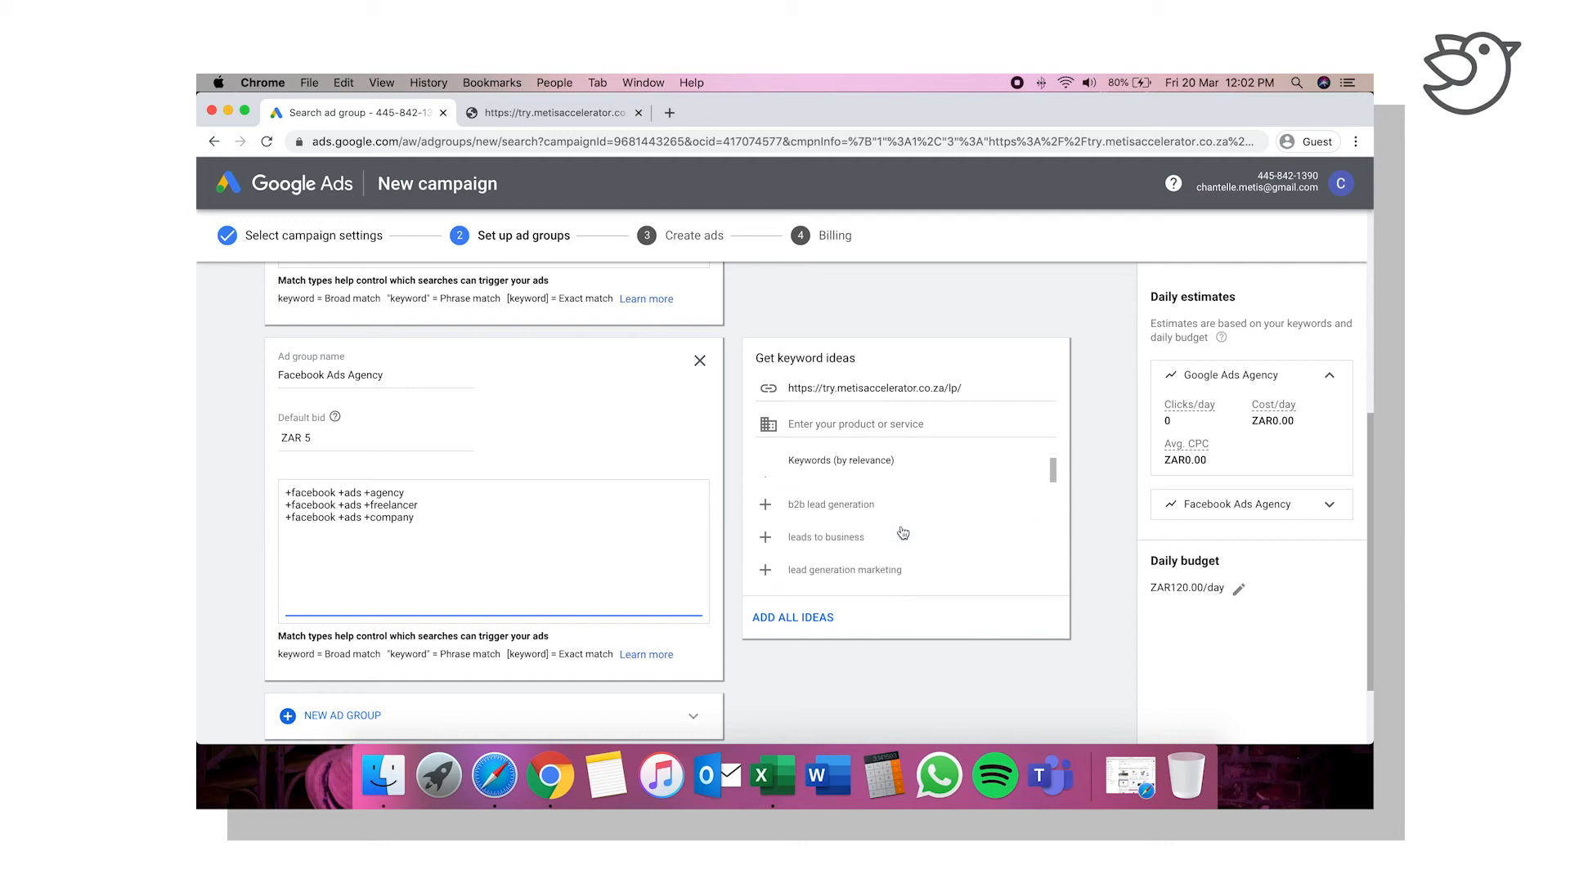
{"action": "scroll", "coordinate": [903, 533], "scroll_direction": "up", "scroll_amount": 5}
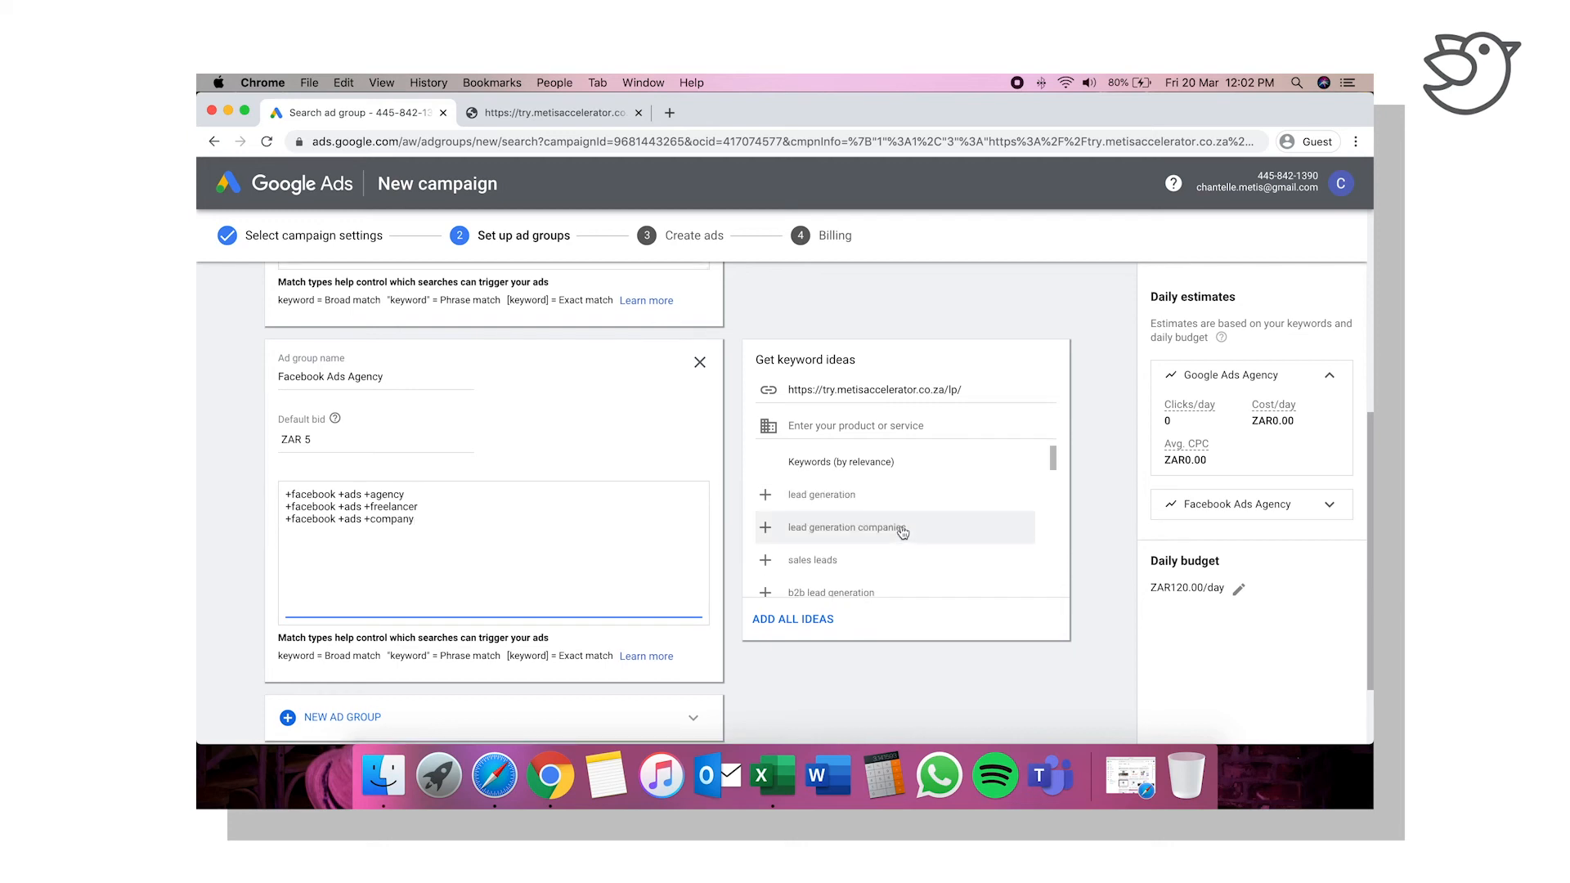
{"action": "scroll", "coordinate": [470, 633], "scroll_direction": "down", "scroll_amount": 3}
{"action": "left_click", "coordinate": [361, 619]}
Step: Name the third ad group "Lead Generation" and set its default bid to ZAR 5
{"action": "scroll", "coordinate": [470, 441], "scroll_direction": "up", "scroll_amount": 2}
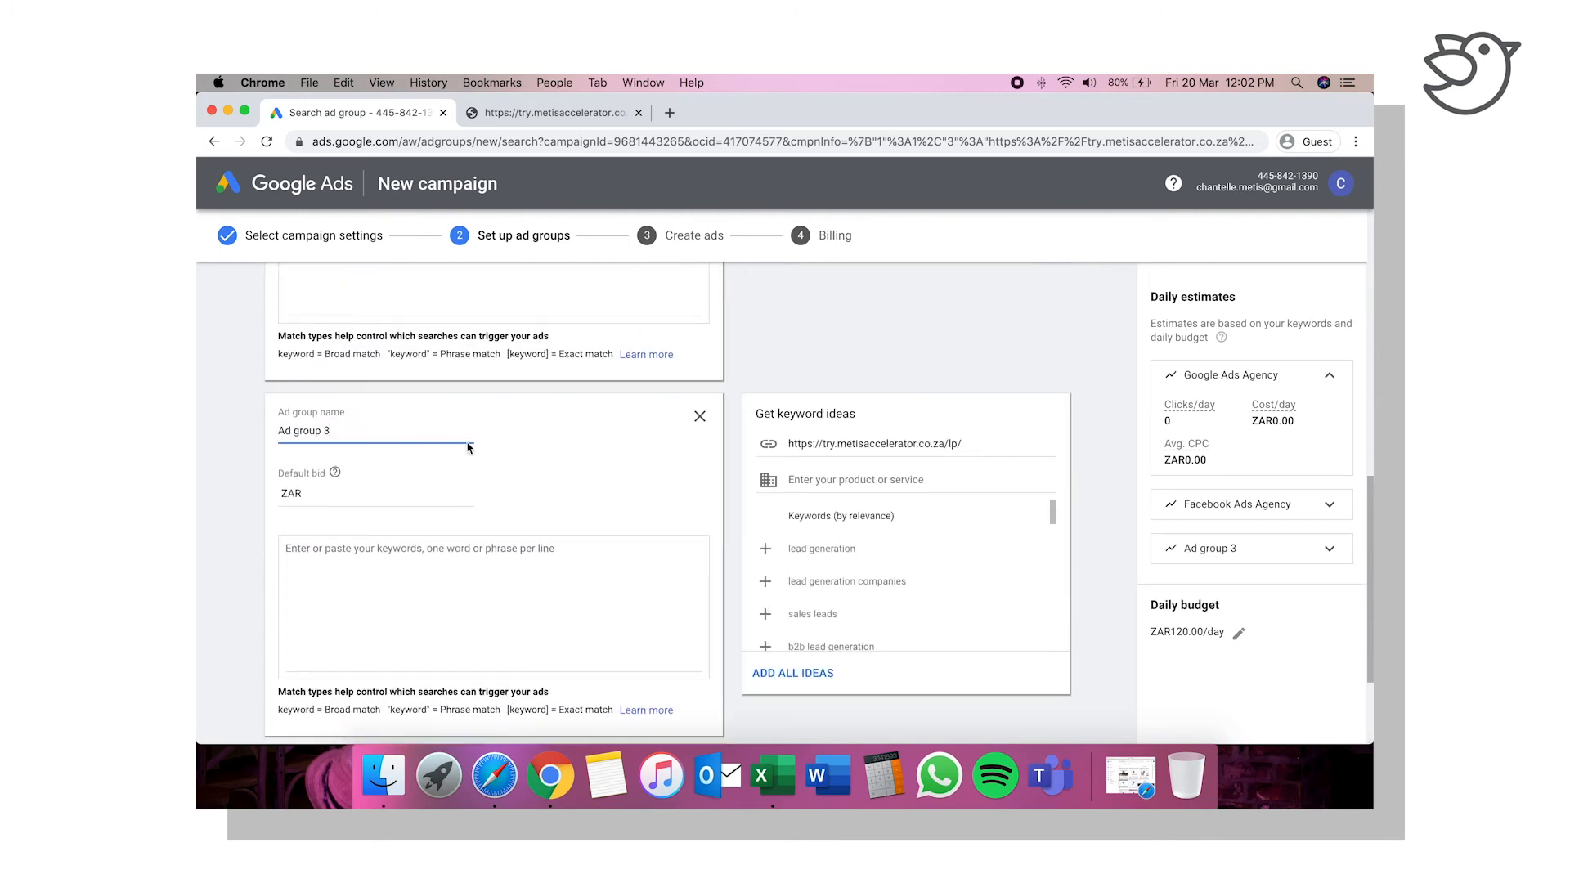
{"action": "double_click", "coordinate": [332, 430]}
{"action": "key", "text": "super+a"}
{"action": "type", "text": "Lead"}
{"action": "left_click", "coordinate": [331, 494]}
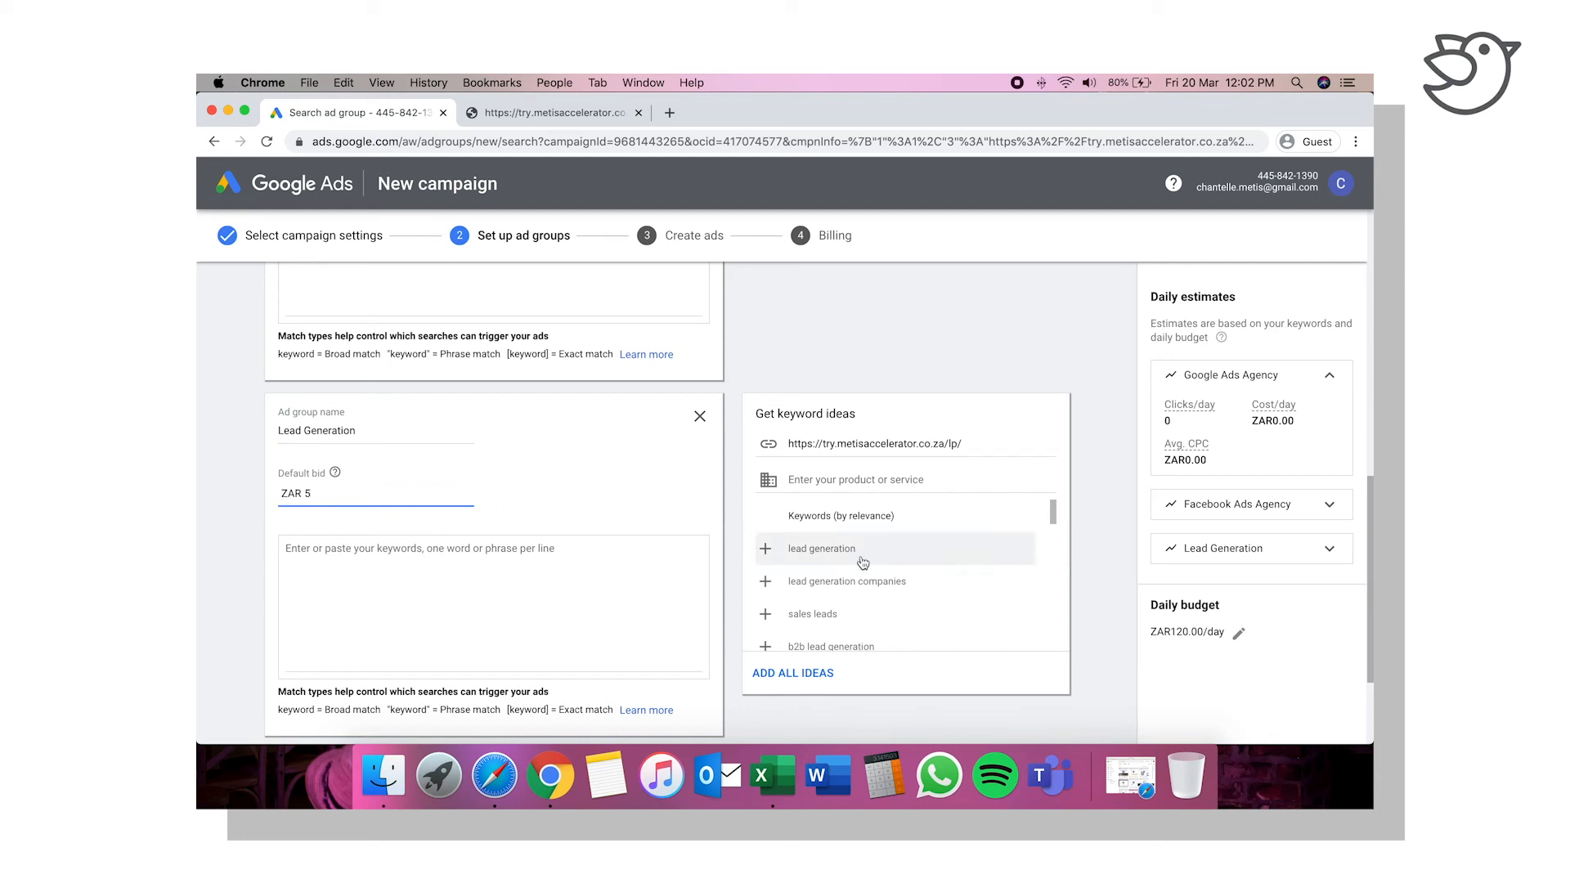
Step: Add the suggested keywords "lead generation companies", "b2b lead generation" and "lead generation marketing" to the Lead Generation ad group
{"action": "left_click", "coordinate": [765, 581]}
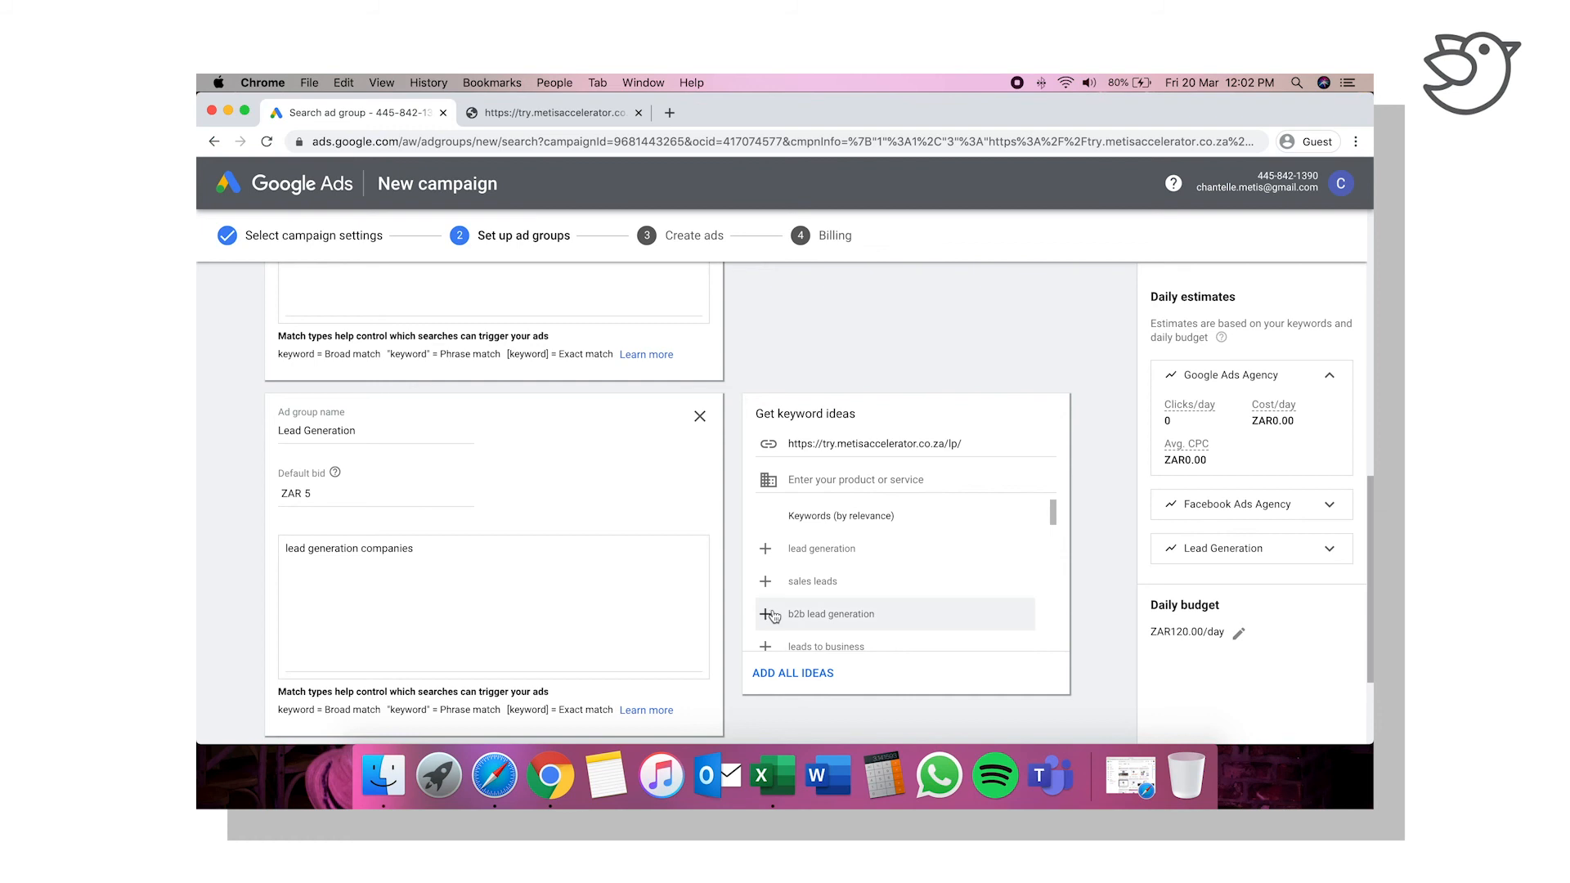
{"action": "left_click", "coordinate": [767, 616]}
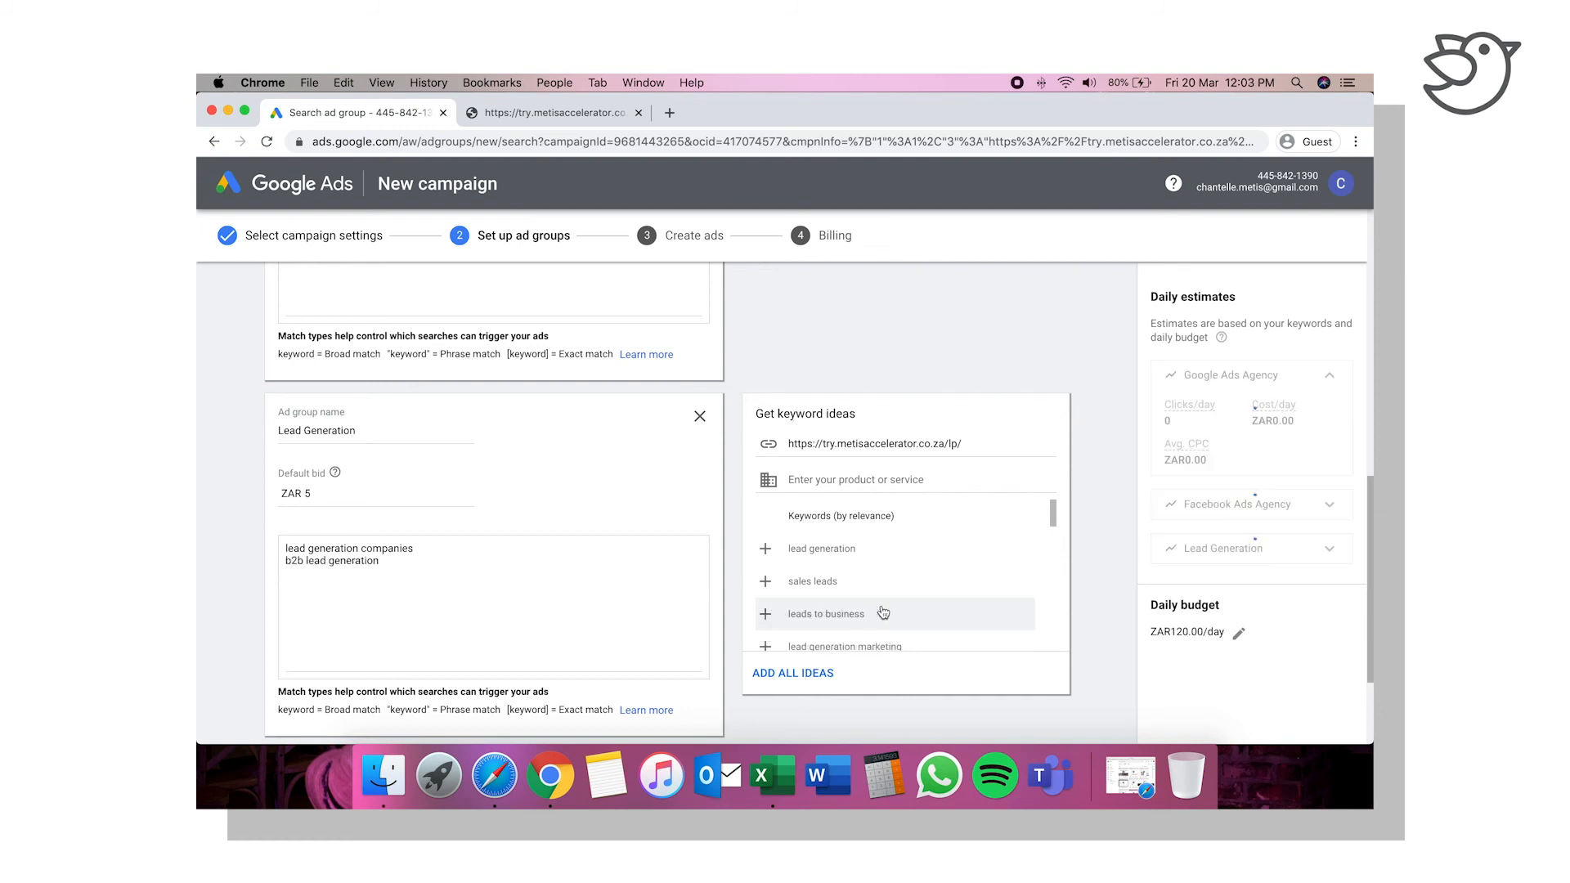
{"action": "scroll", "coordinate": [883, 613], "scroll_direction": "down", "scroll_amount": 2}
{"action": "left_click", "coordinate": [767, 577]}
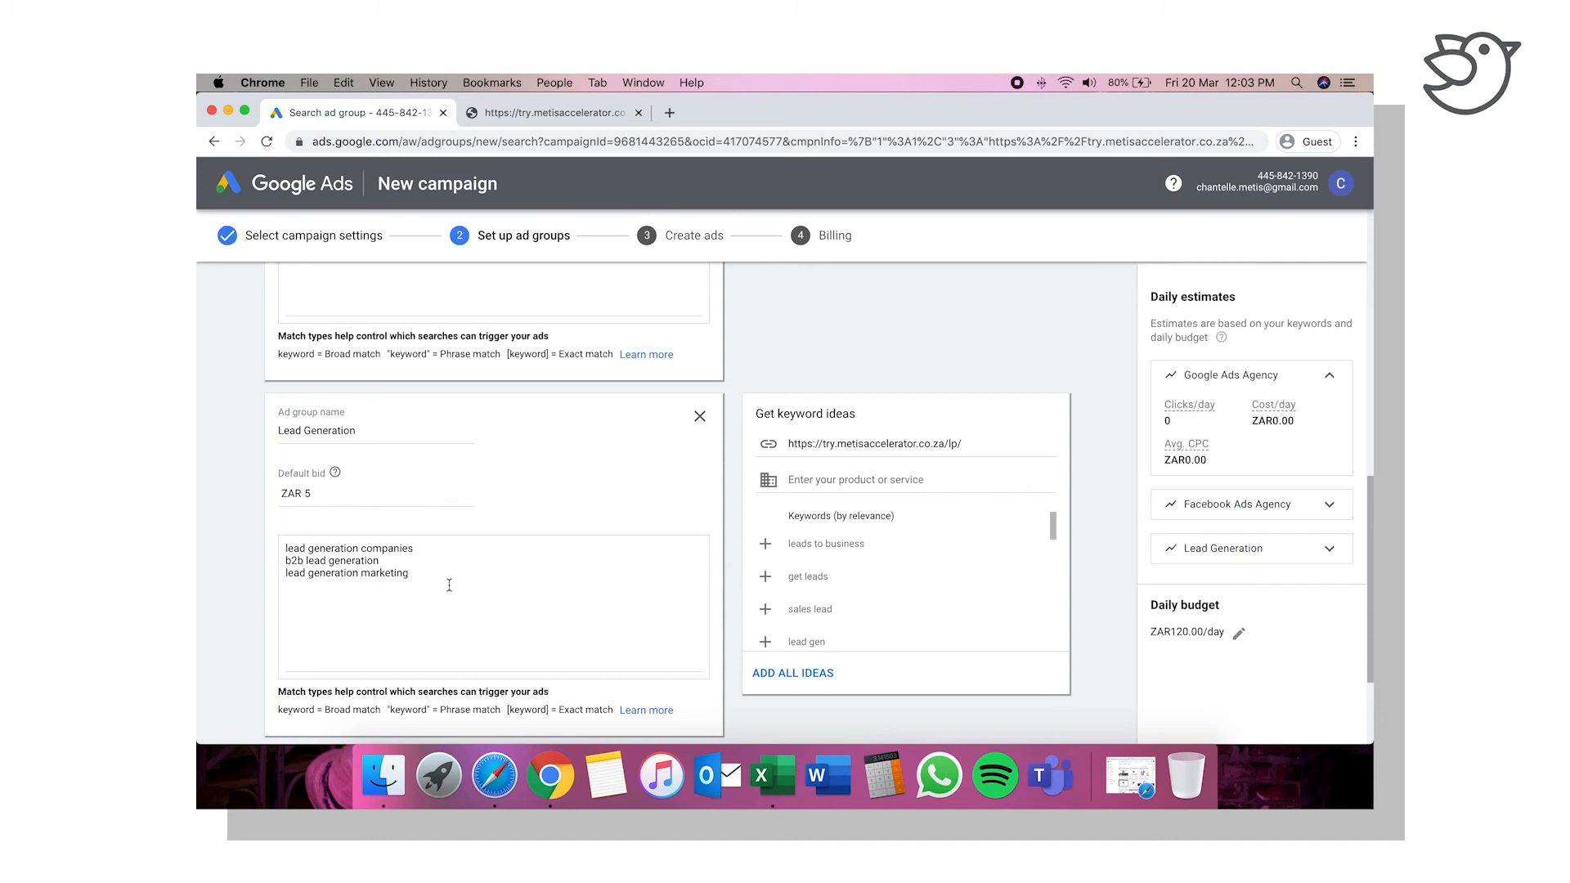
Step: Turn the first Lead Generation keyword into the modified broad match "+lead +generation +companies"
{"action": "scroll", "coordinate": [478, 623], "scroll_direction": "down", "scroll_amount": 3}
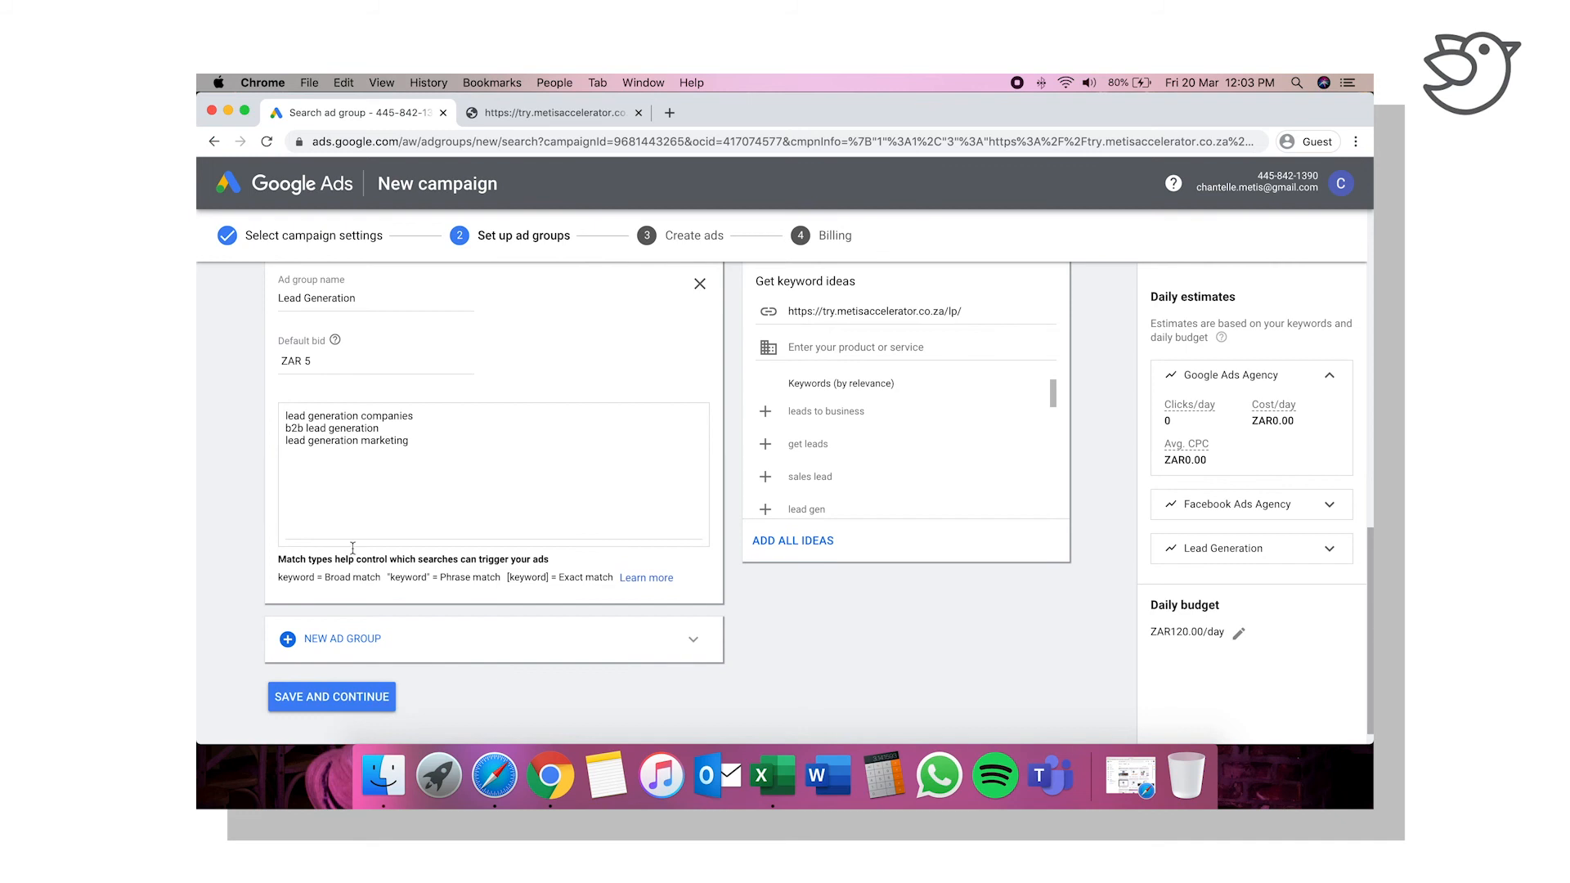
{"action": "left_click", "coordinate": [286, 418]}
{"action": "type", "text": "+"}
{"action": "left_click", "coordinate": [315, 416]}
{"action": "type", "text": "+"}
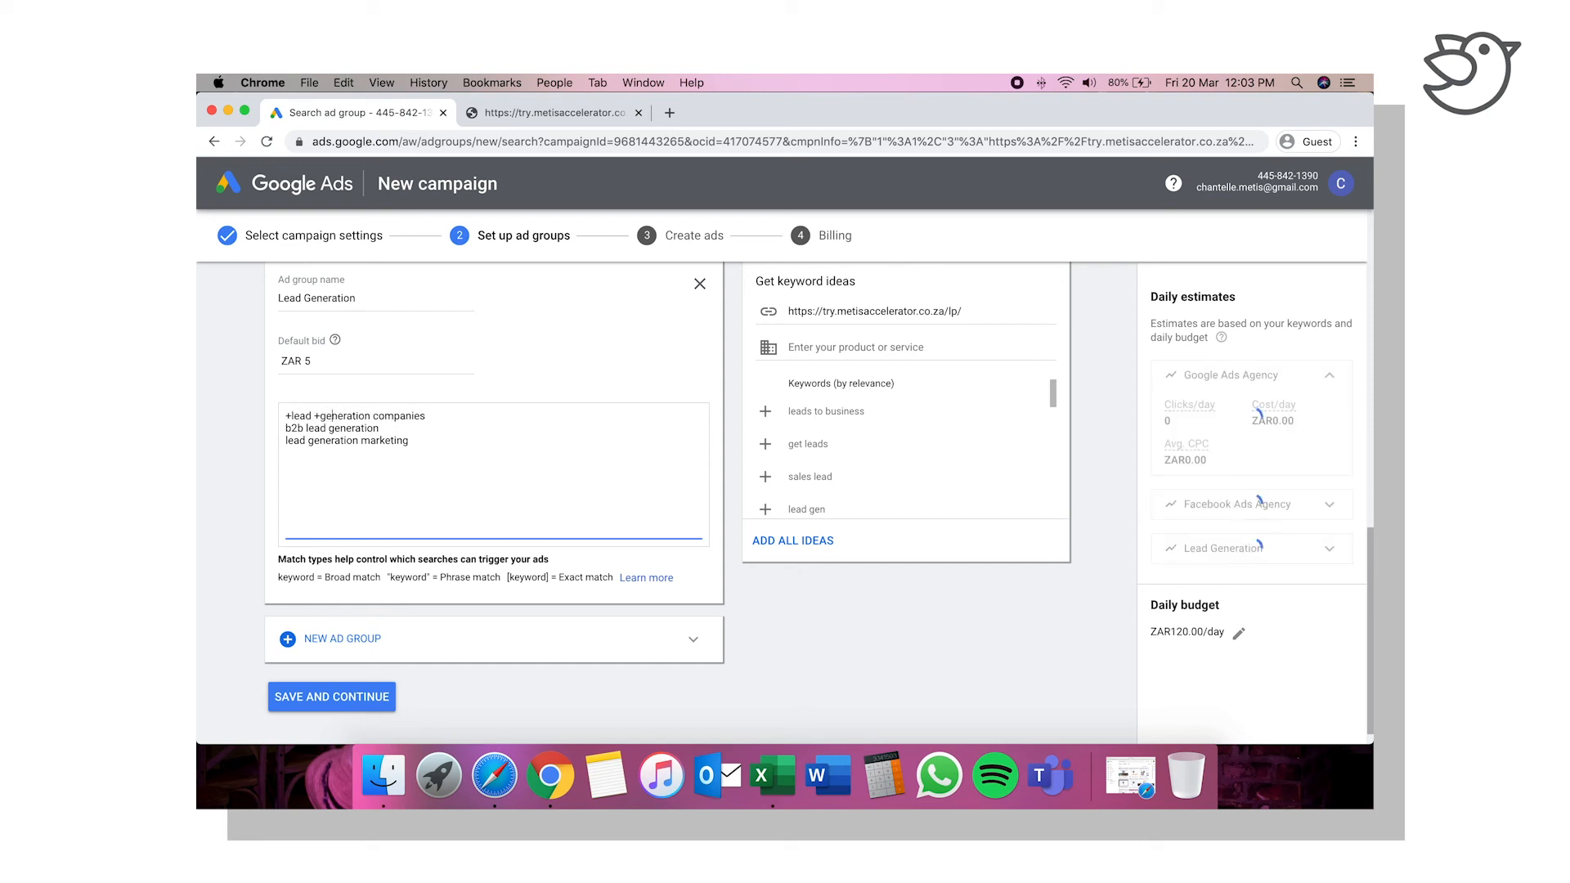
{"action": "left_click", "coordinate": [368, 416]}
{"action": "type", "text": "+"}
Step: Make the second Lead Generation keyword the phrase match "b2b lead generation" by enclosing it in quotation marks
{"action": "left_click", "coordinate": [286, 430]}
{"action": "type", "text": "\""}
{"action": "left_click", "coordinate": [395, 424]}
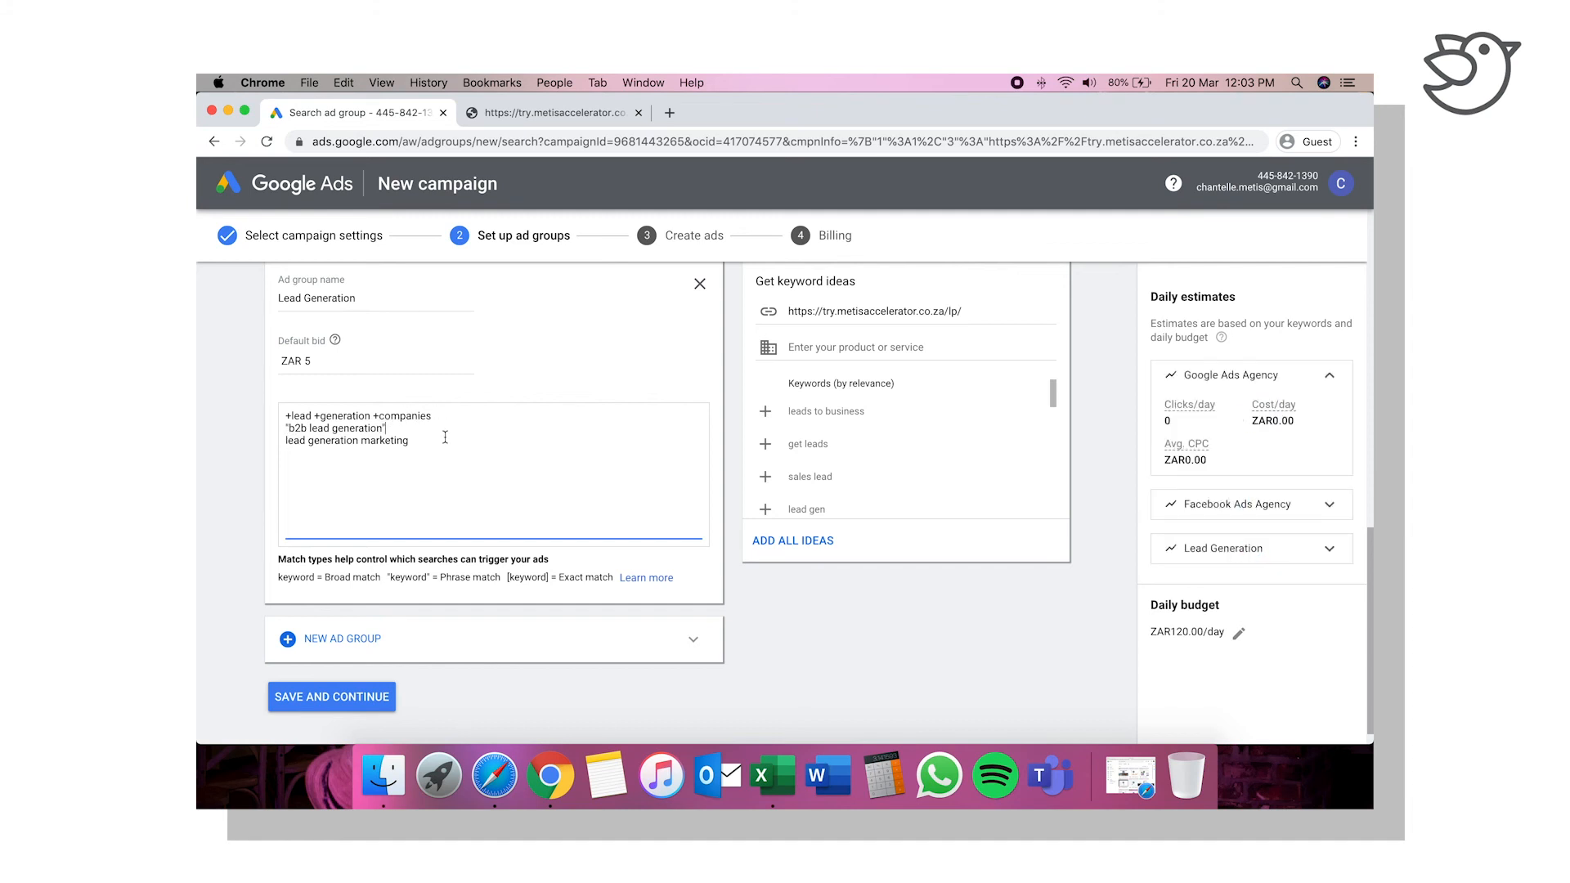
Step: Try marking the "lead generation marketing" keyword as an exact match with square brackets
{"action": "left_click", "coordinate": [286, 441]}
{"action": "type", "text": "["}
{"action": "left_click_drag", "start_coordinate": [426, 440], "coordinate": [282, 442]}
{"action": "left_click", "coordinate": [349, 476]}
Step: Replace the exact match brackets around "lead generation marketing" with quotation marks to make it a phrase match keyword
{"action": "left_click", "coordinate": [289, 441]}
{"action": "key", "text": "BackSpace"}
{"action": "type", "text": "\""}
{"action": "left_click", "coordinate": [364, 442]}
{"action": "left_click_drag", "start_coordinate": [434, 415], "coordinate": [283, 416]}
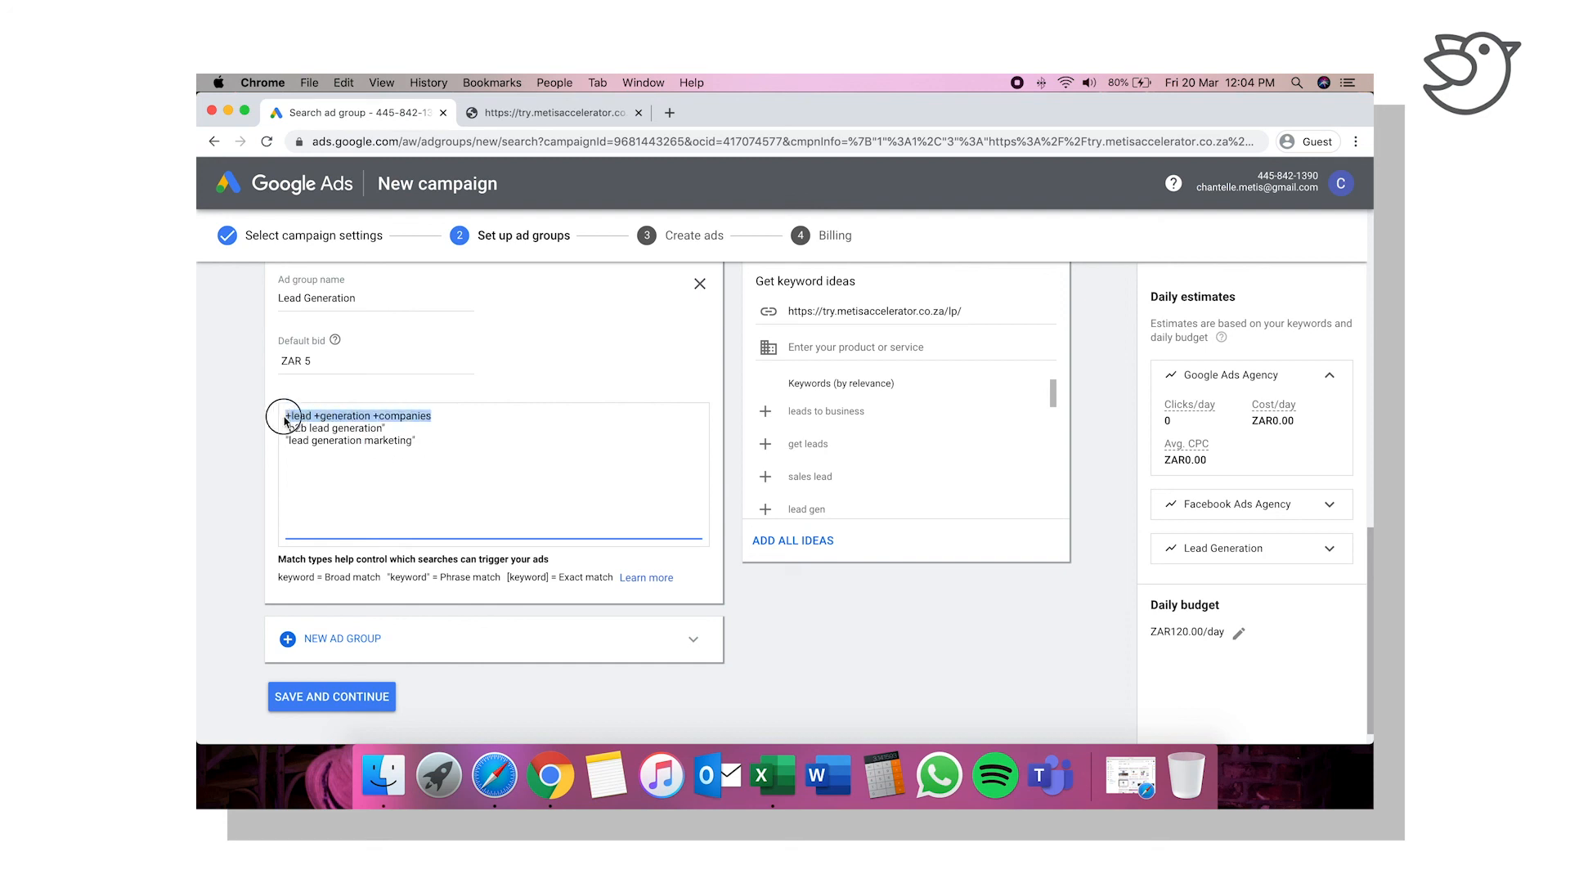
{"action": "left_click", "coordinate": [449, 472]}
{"action": "left_click_drag", "start_coordinate": [436, 415], "coordinate": [283, 416]}
Step: Check the available ad group types and keep the type set to Standard
{"action": "scroll", "coordinate": [465, 507], "scroll_direction": "up", "scroll_amount": 5}
{"action": "scroll", "coordinate": [465, 508], "scroll_direction": "up", "scroll_amount": 5}
{"action": "scroll", "coordinate": [465, 507], "scroll_direction": "up", "scroll_amount": 2}
{"action": "left_click", "coordinate": [402, 323]}
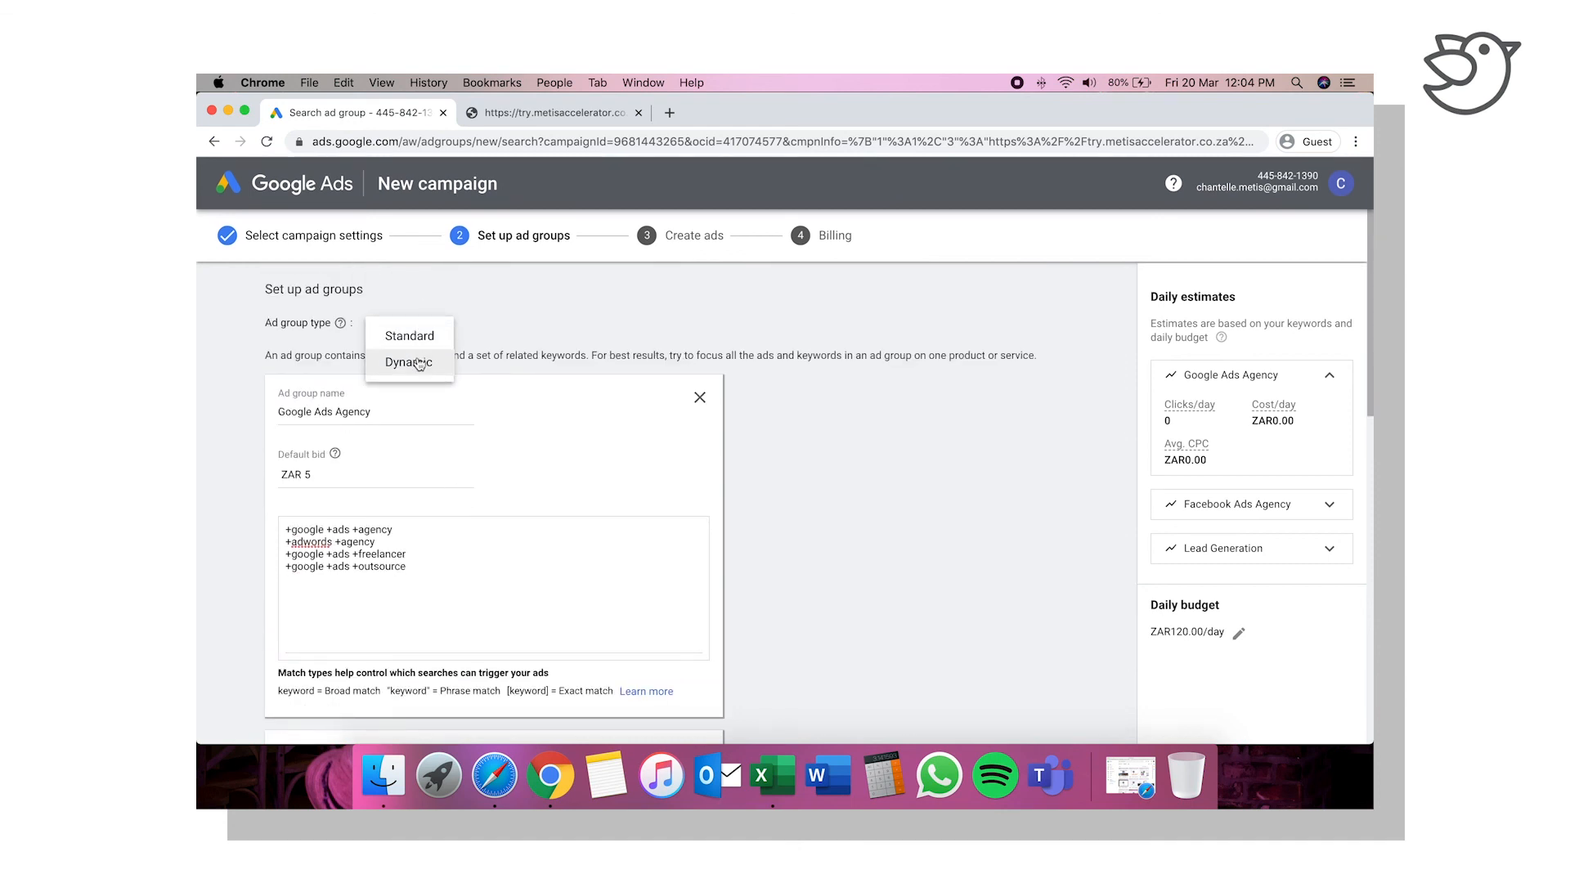
{"action": "left_click", "coordinate": [422, 341]}
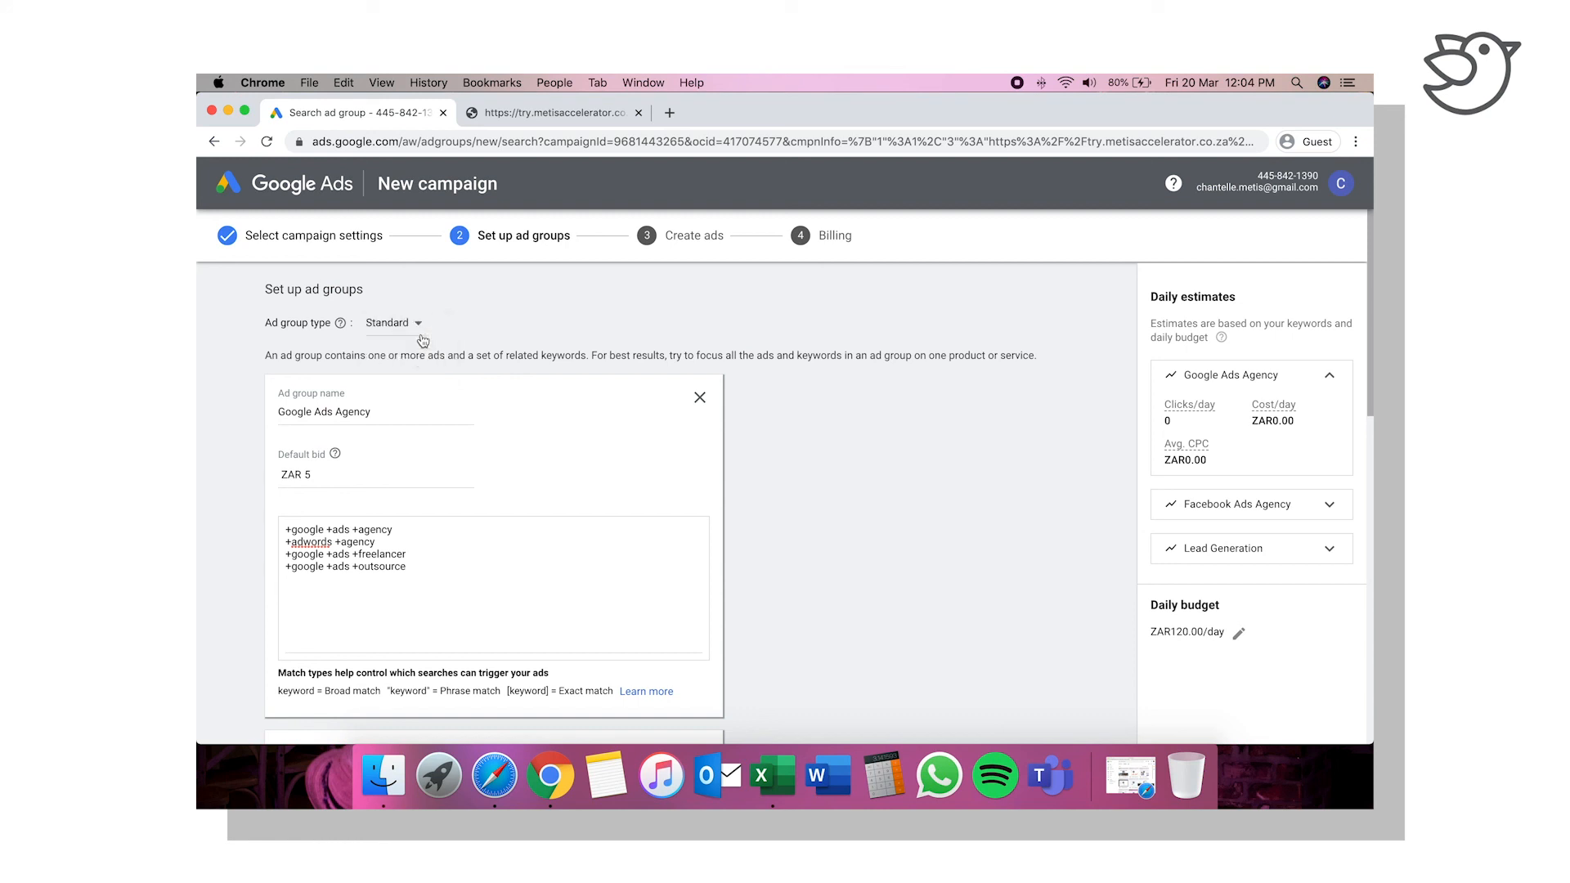
Step: Save the three ad groups and continue to the ad creation stage
{"action": "scroll", "coordinate": [245, 555], "scroll_direction": "down", "scroll_amount": 1}
{"action": "scroll", "coordinate": [244, 555], "scroll_direction": "down", "scroll_amount": 10}
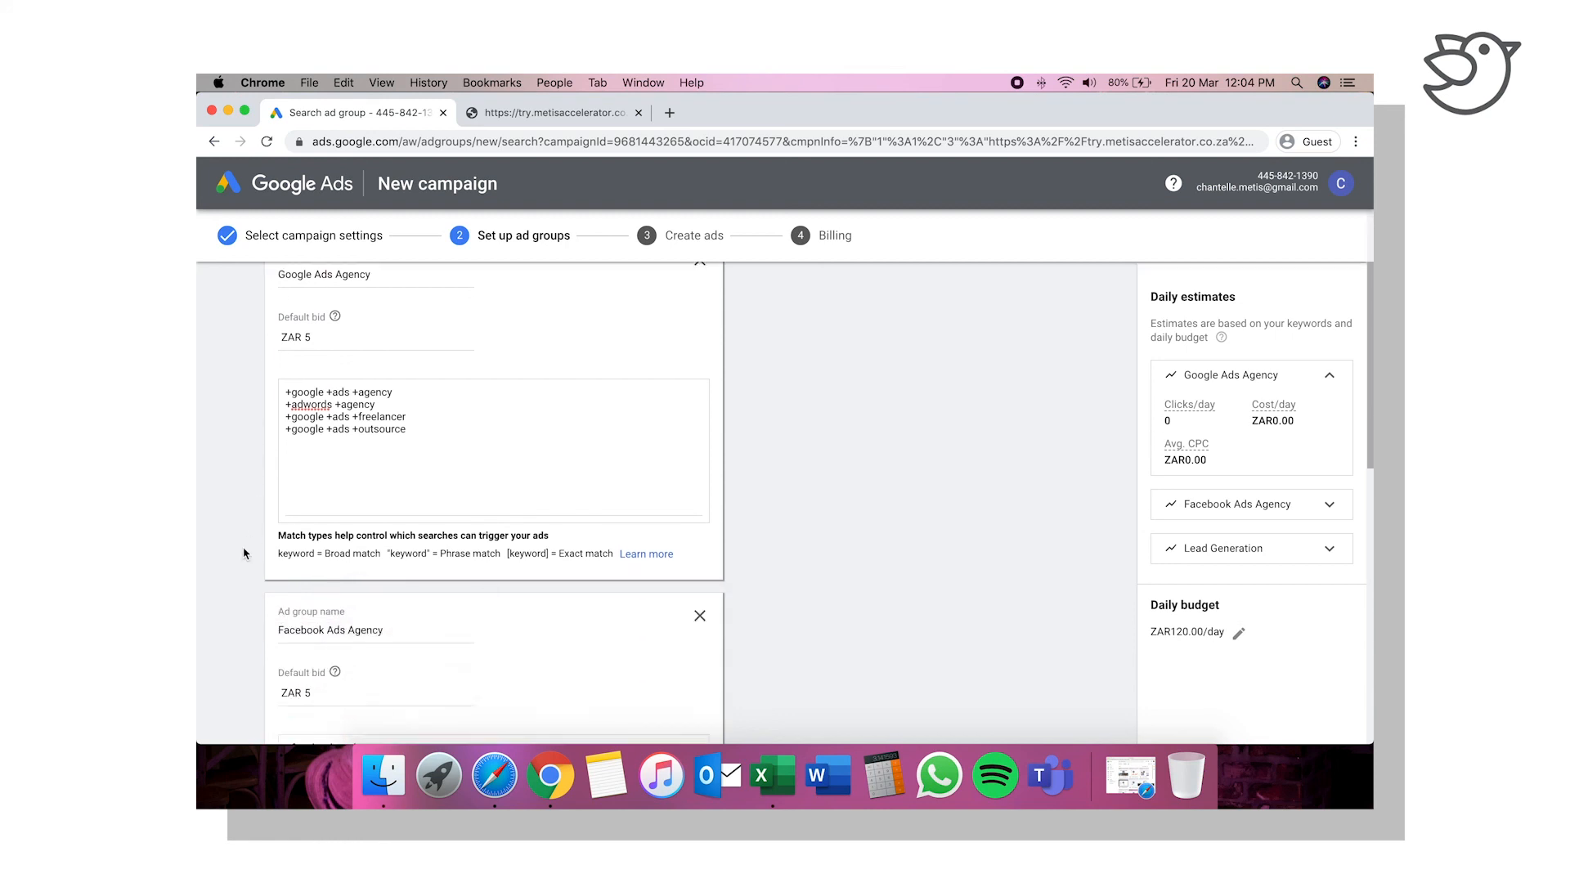
{"action": "scroll", "coordinate": [244, 554], "scroll_direction": "down", "scroll_amount": 1}
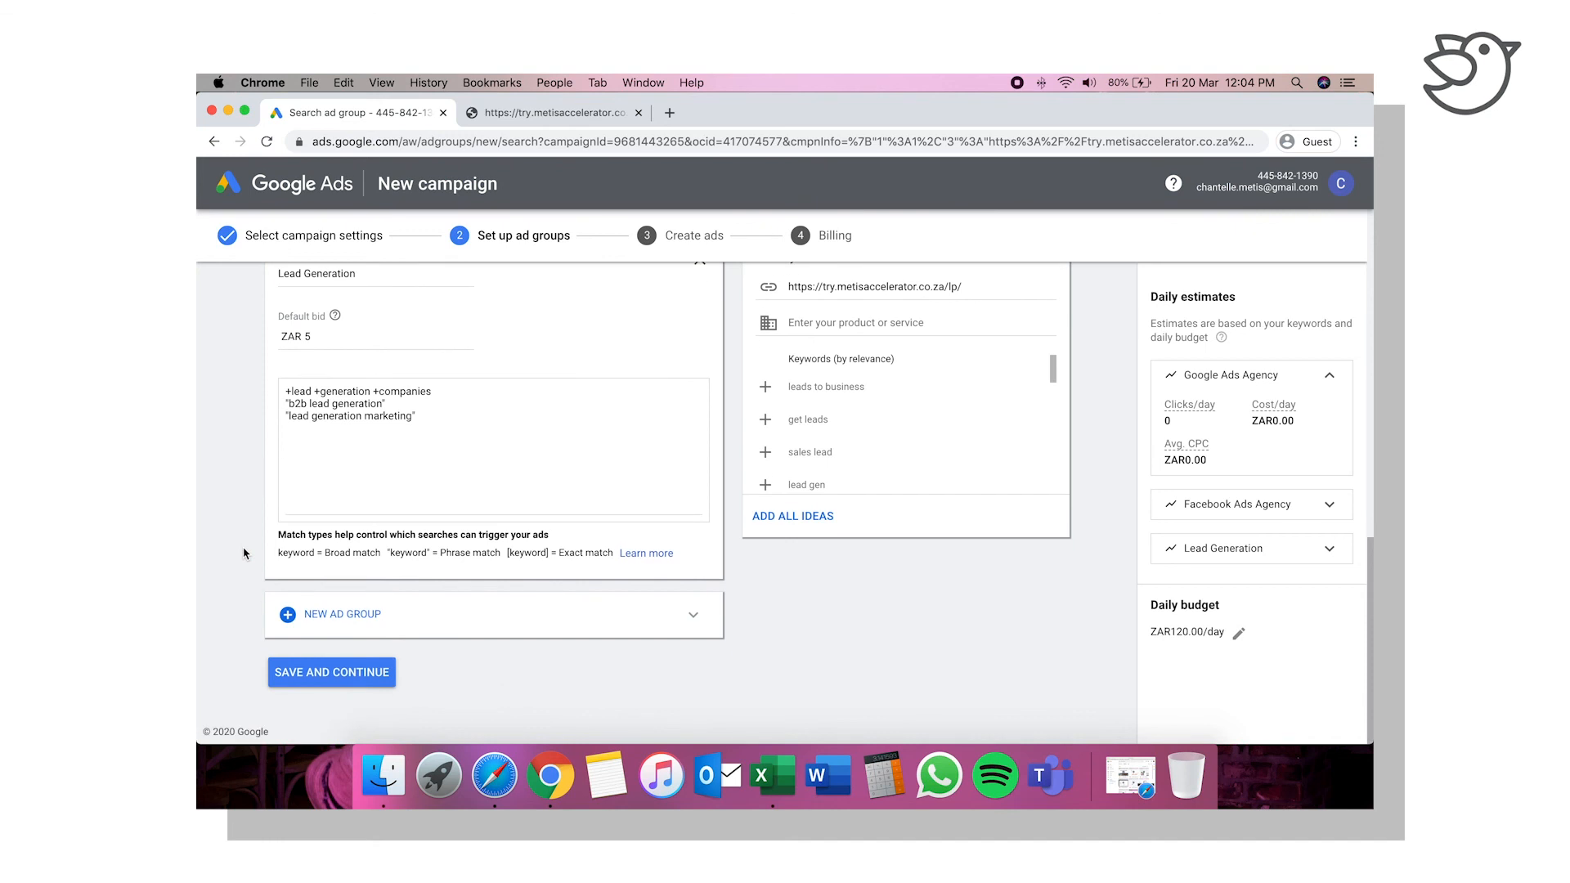
{"action": "left_click", "coordinate": [332, 674]}
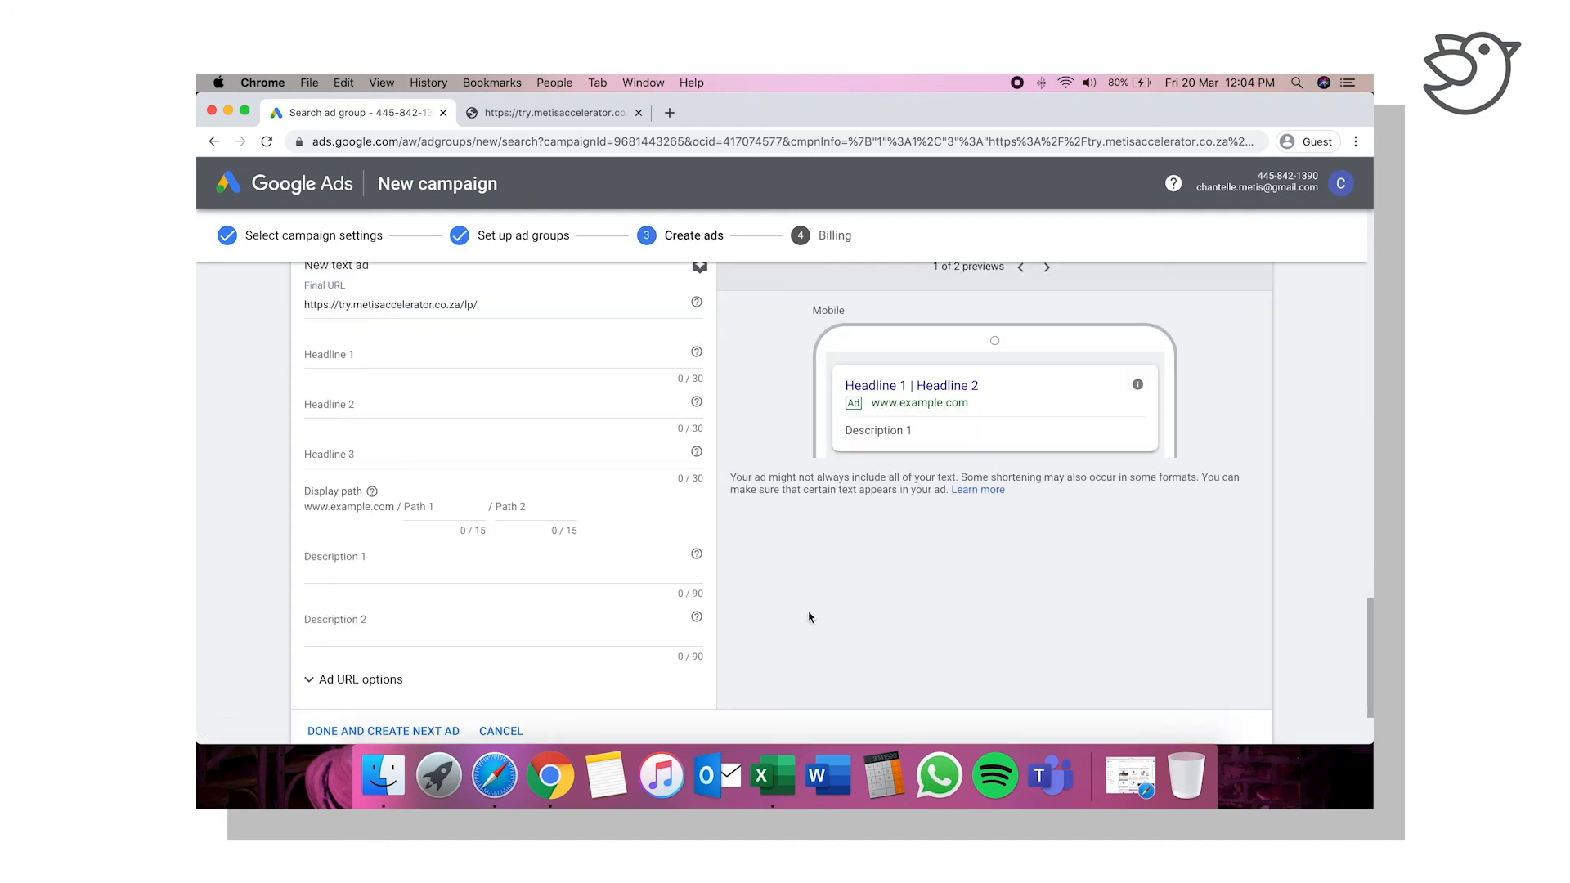
Step: Look over the ad creation page to see the text ad forms for each of the three ad groups
{"action": "scroll", "coordinate": [845, 512], "scroll_direction": "up", "scroll_amount": 5}
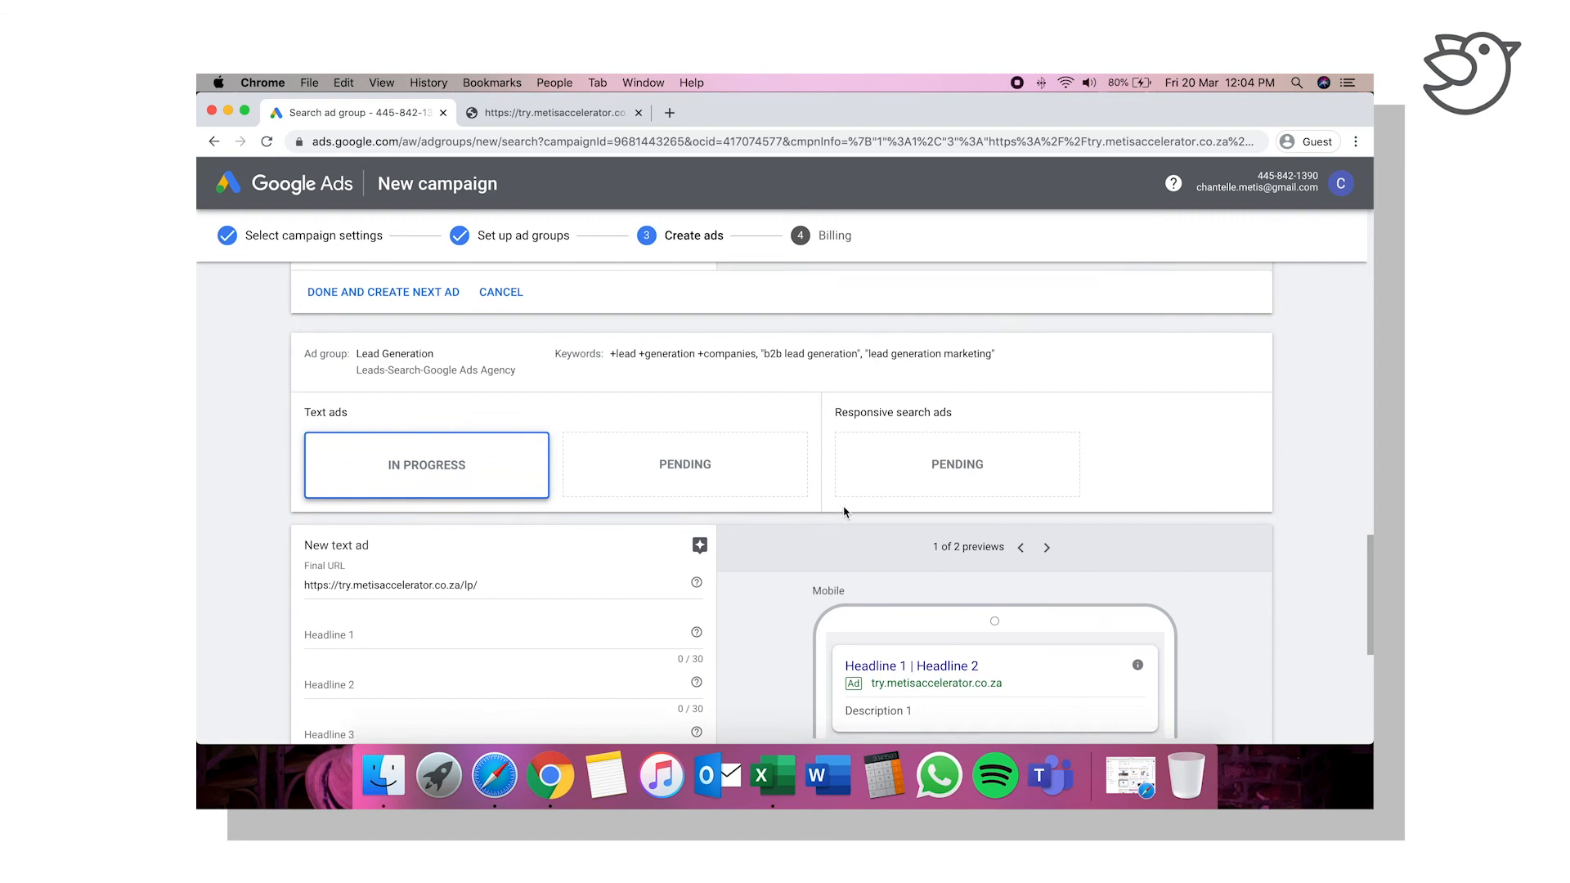
{"action": "scroll", "coordinate": [845, 511], "scroll_direction": "up", "scroll_amount": 10}
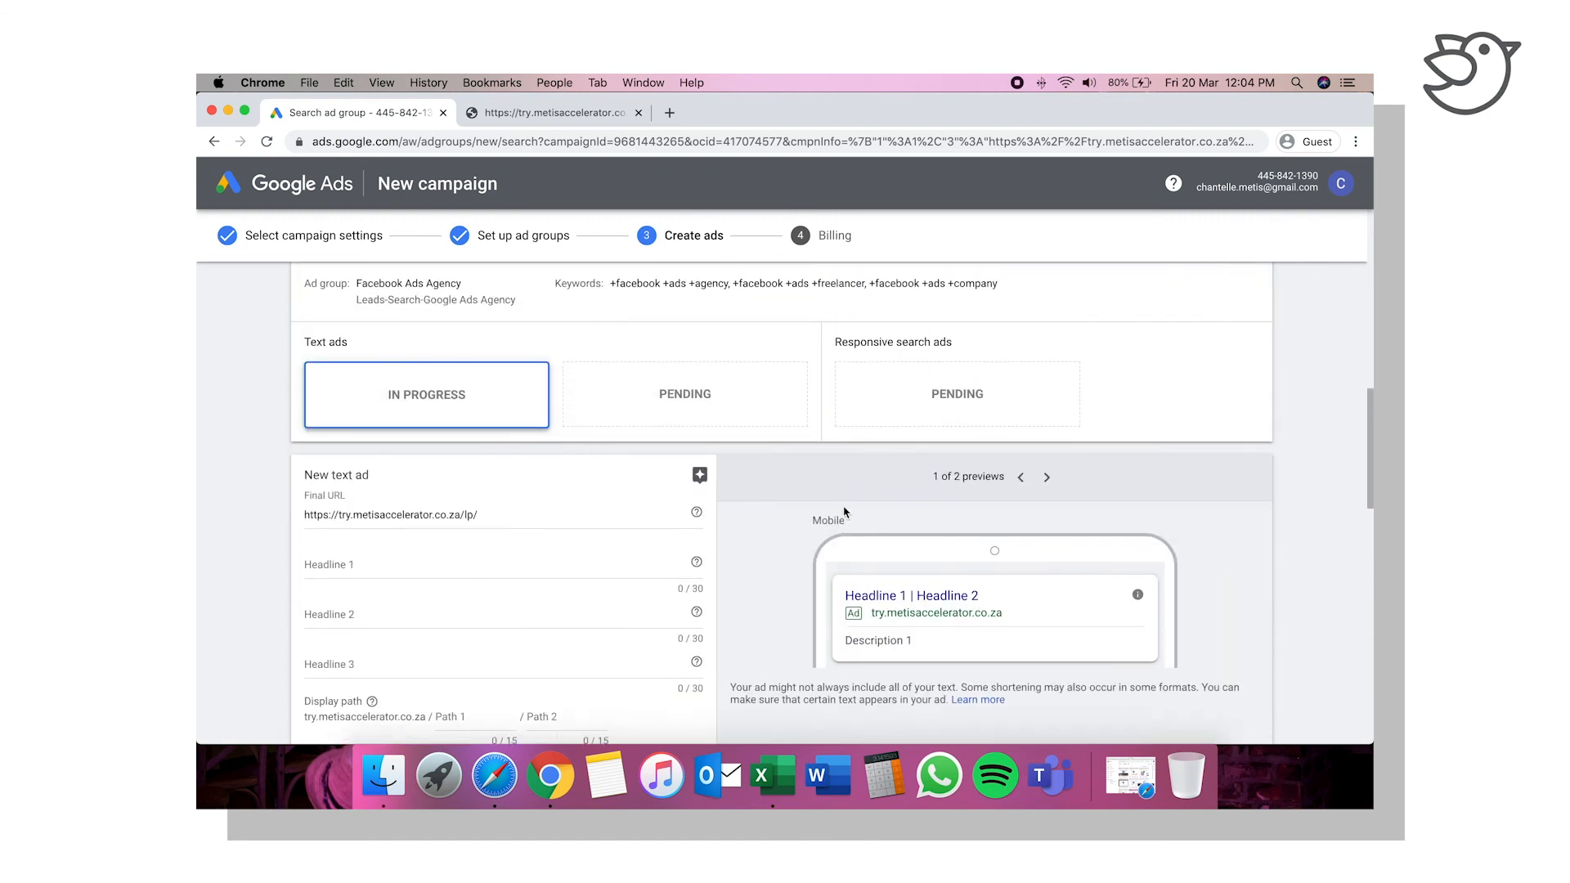
{"action": "scroll", "coordinate": [845, 511], "scroll_direction": "up", "scroll_amount": 5}
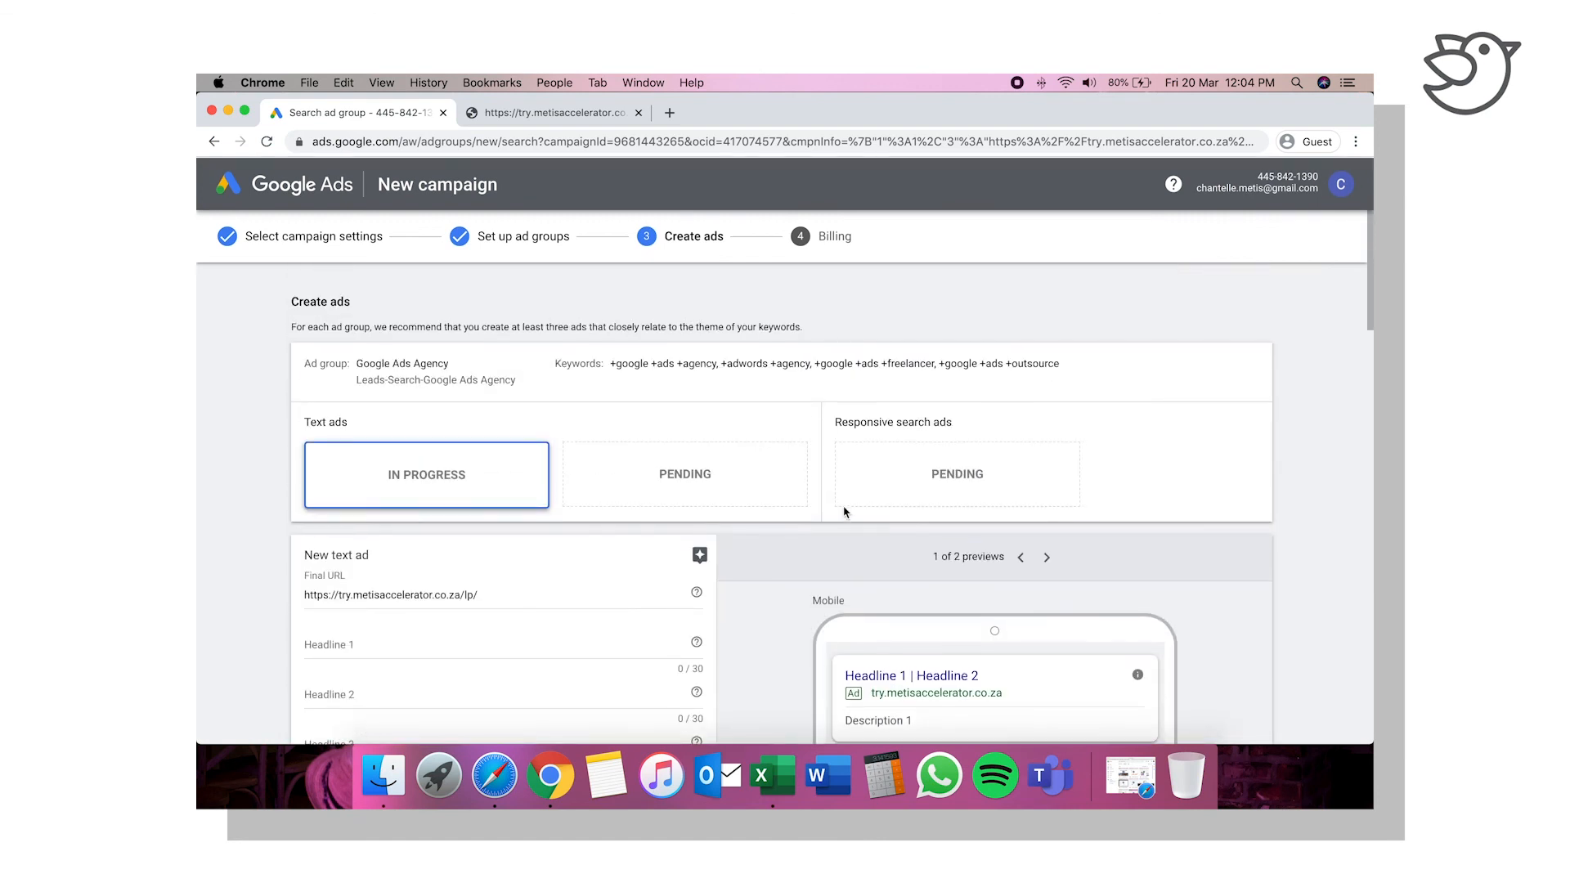
{"action": "left_click", "coordinate": [311, 365]}
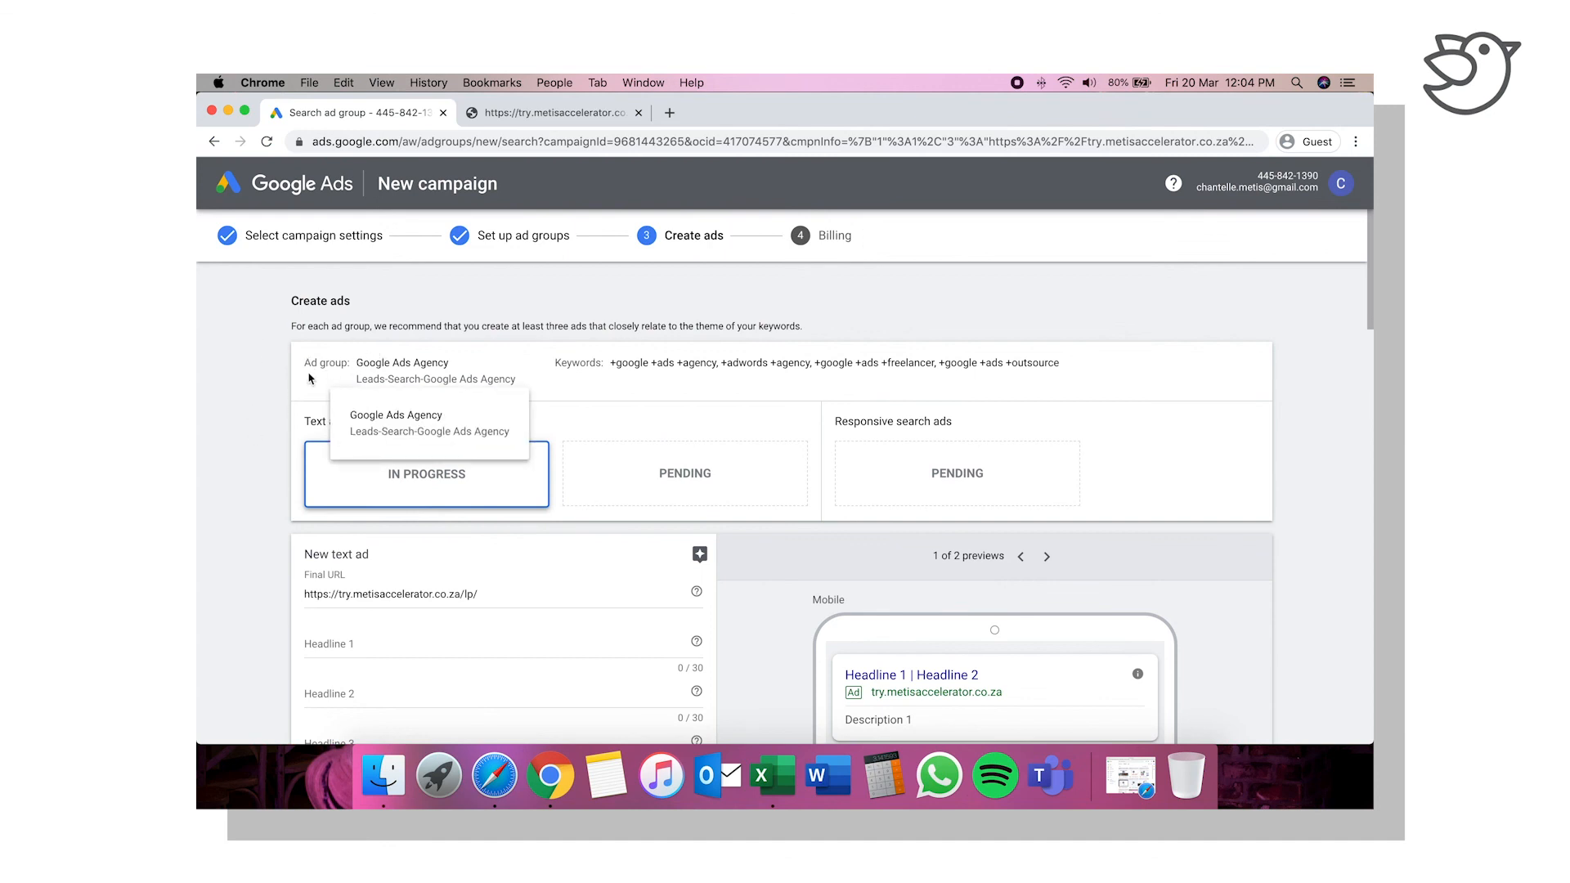
{"action": "scroll", "coordinate": [264, 502], "scroll_direction": "down", "scroll_amount": 10}
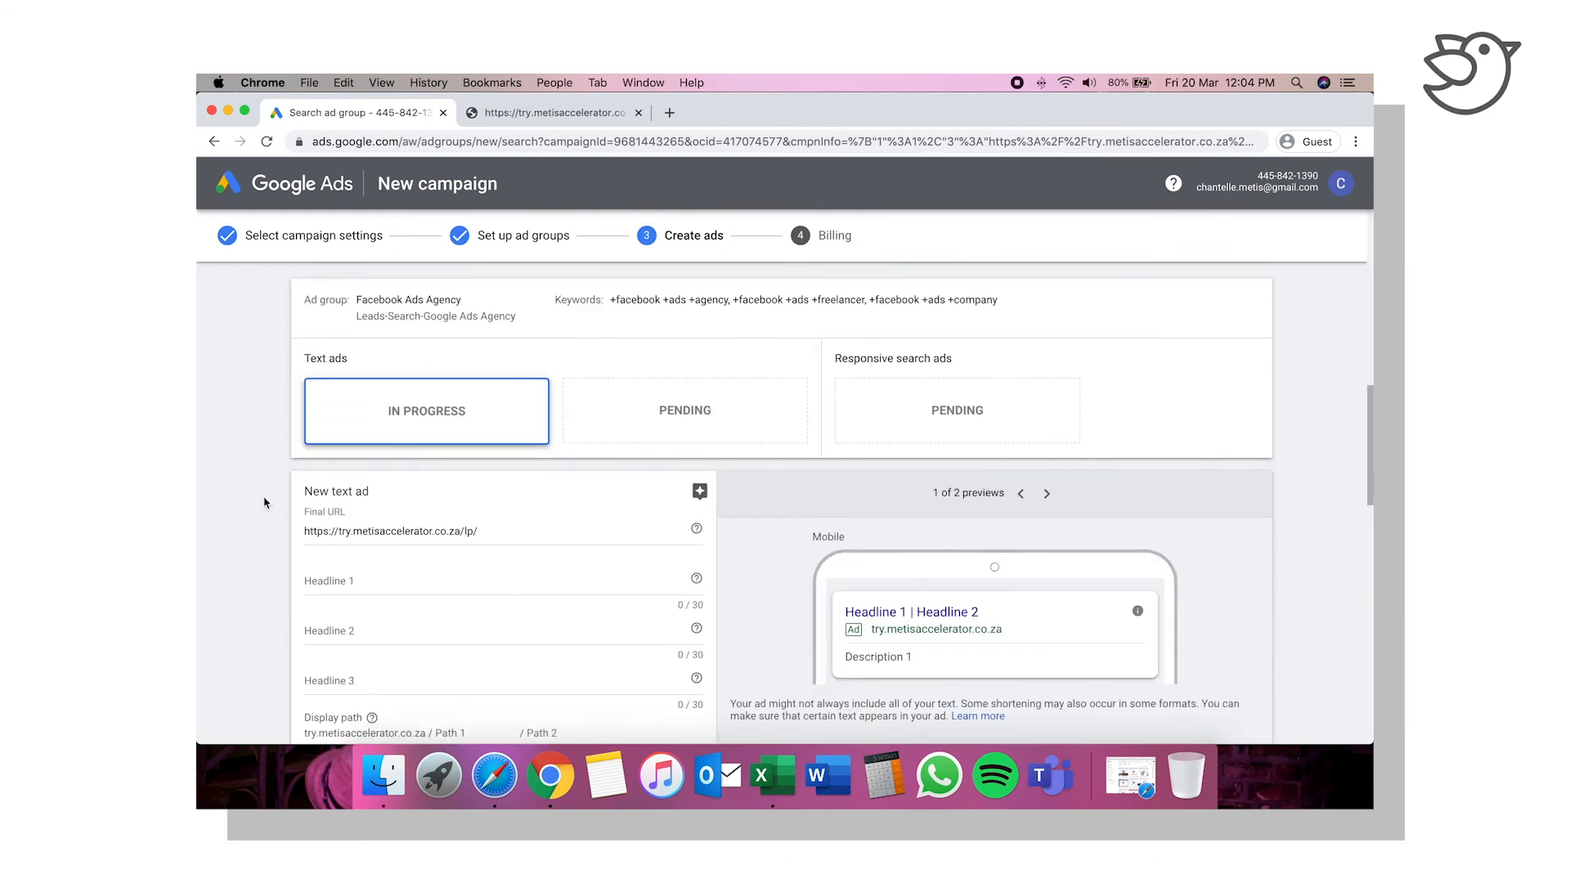
{"action": "scroll", "coordinate": [268, 483], "scroll_direction": "up", "scroll_amount": 1}
{"action": "scroll", "coordinate": [238, 556], "scroll_direction": "down", "scroll_amount": 10}
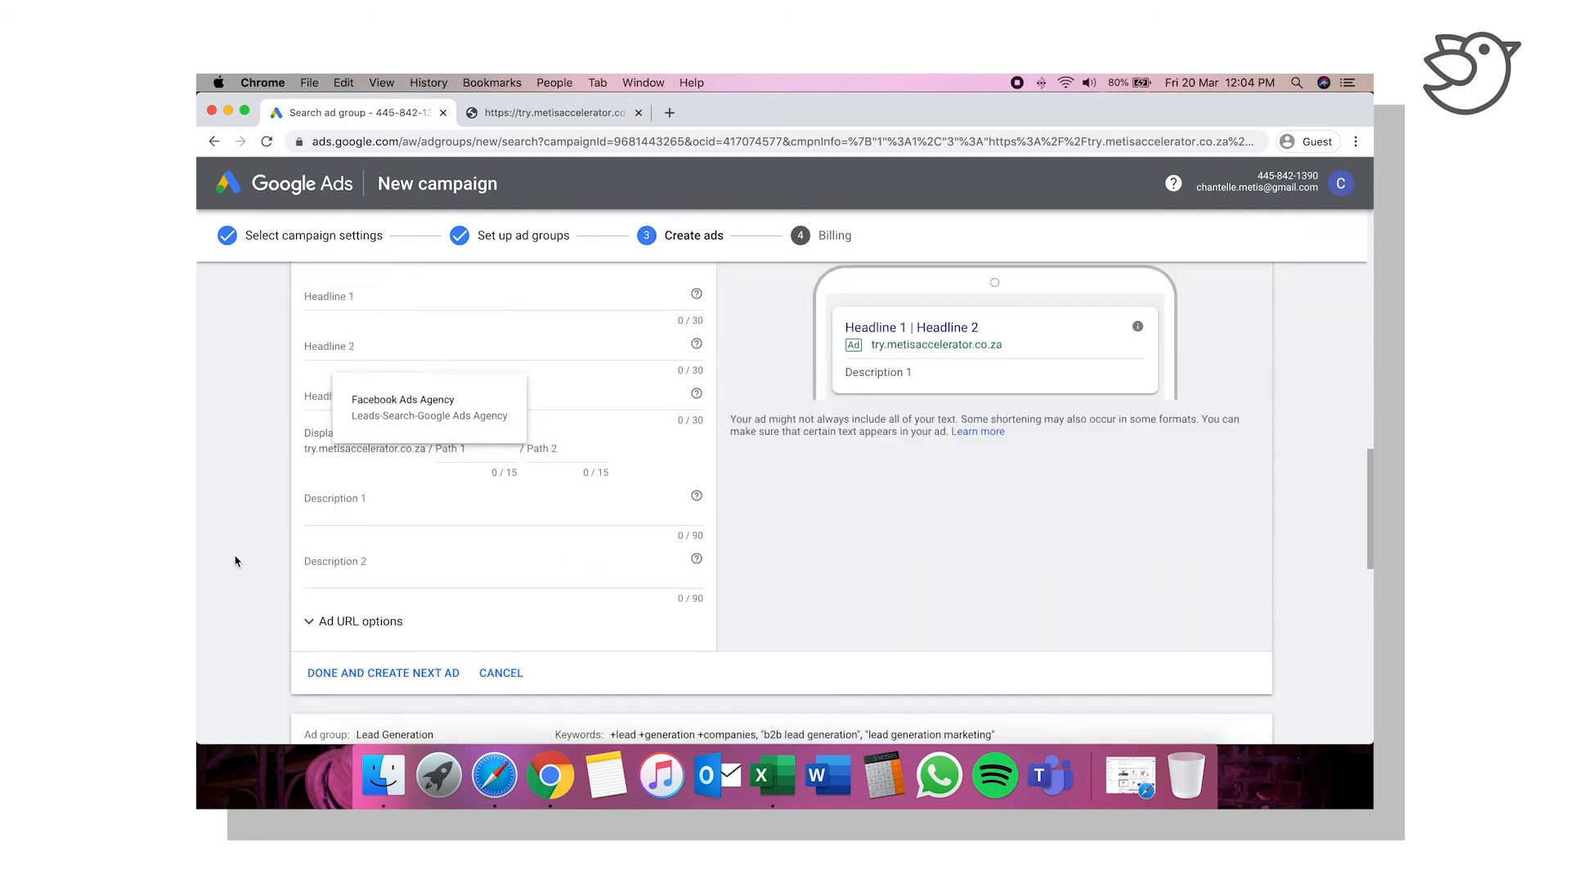
{"action": "scroll", "coordinate": [239, 503], "scroll_direction": "up", "scroll_amount": 20}
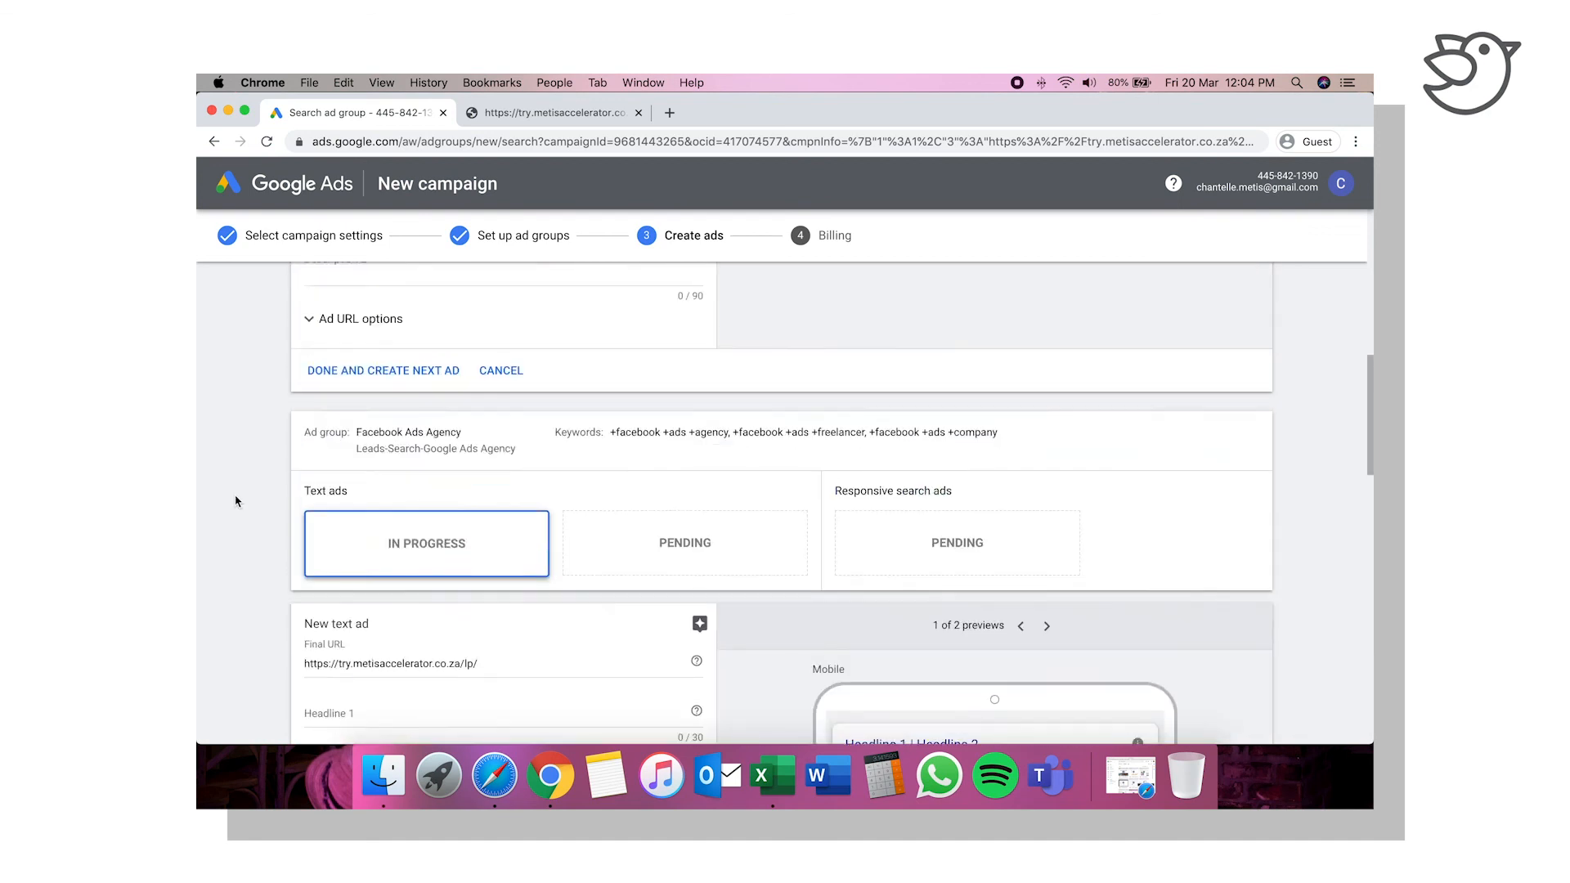